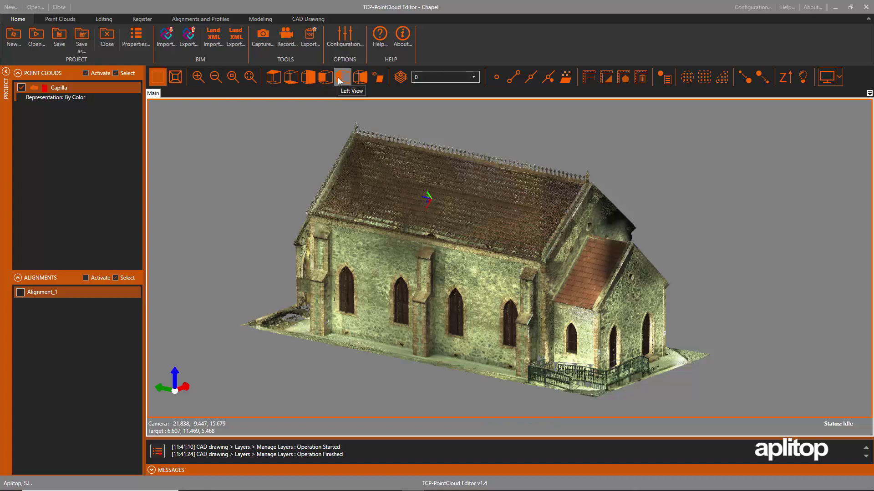
- Switch to the Right side elevation and turn on point-reference and adjacent snapping
{"action": "left_click", "coordinate": [359, 80]}
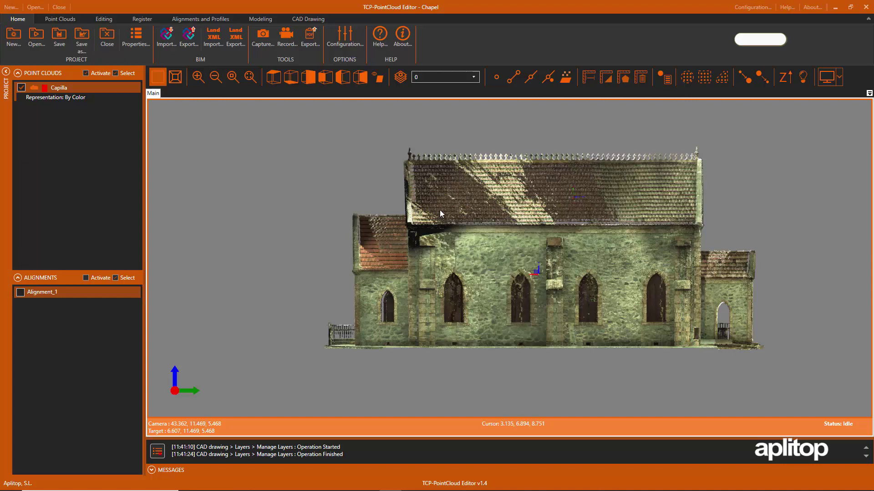
{"action": "left_click", "coordinate": [496, 80]}
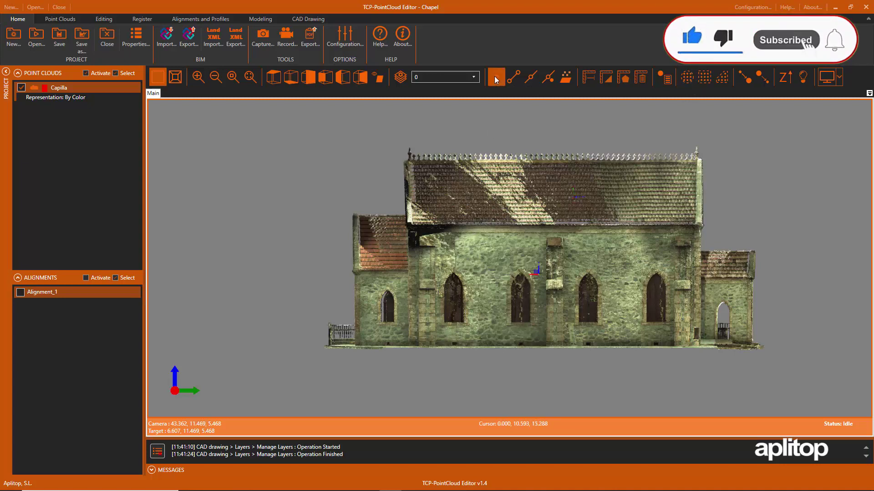
{"action": "left_click", "coordinate": [515, 81]}
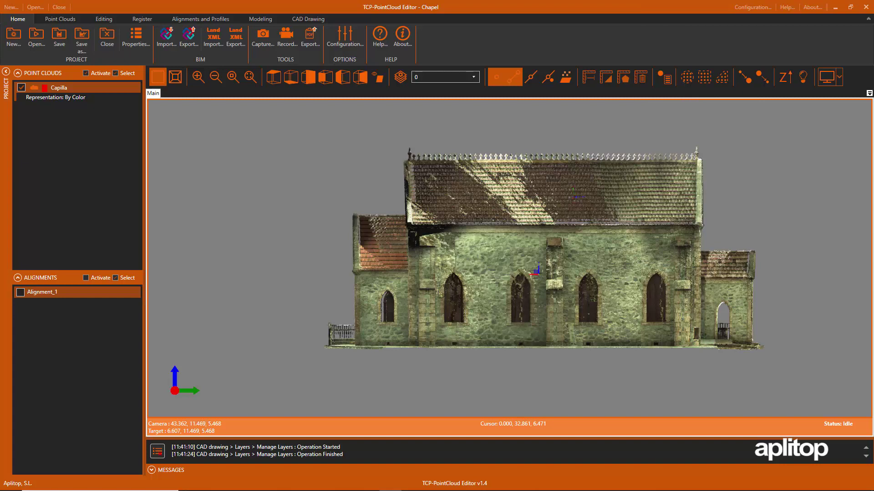
- Set the plane reference to be user-defined by three points
{"action": "left_click", "coordinate": [563, 79]}
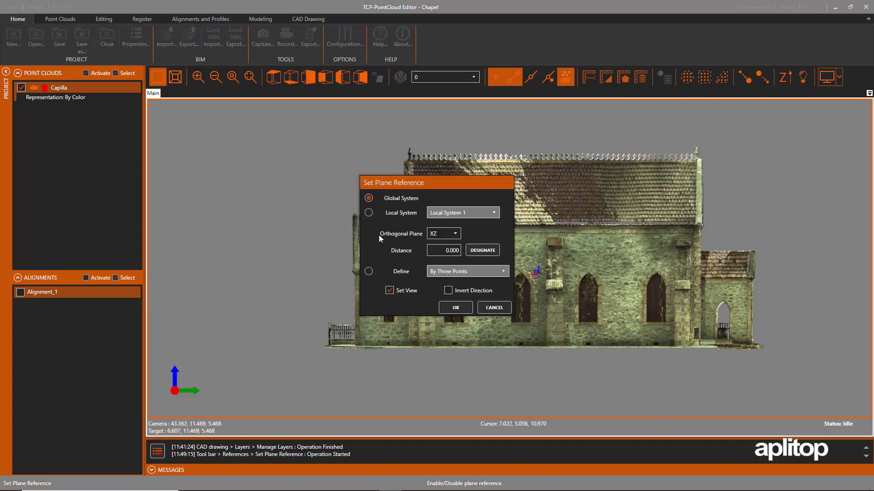
{"action": "left_click", "coordinate": [367, 272]}
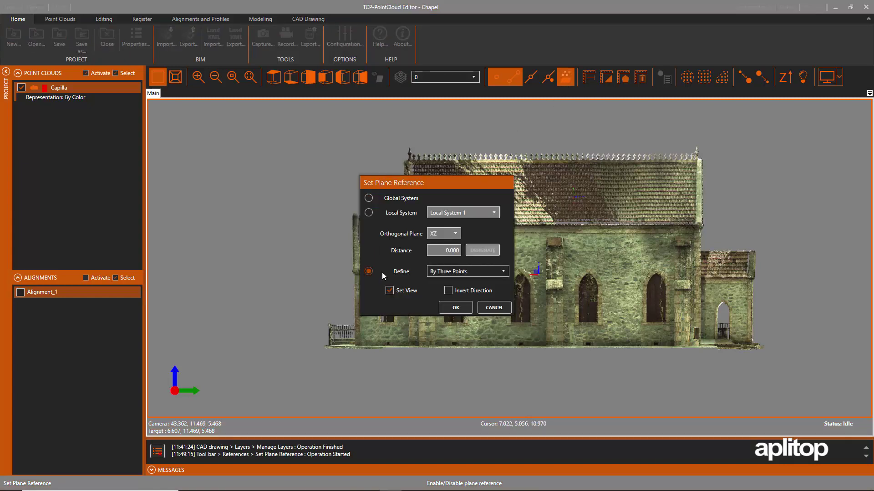
{"action": "left_click", "coordinate": [481, 271]}
{"action": "left_click", "coordinate": [467, 282]}
{"action": "left_click", "coordinate": [456, 308]}
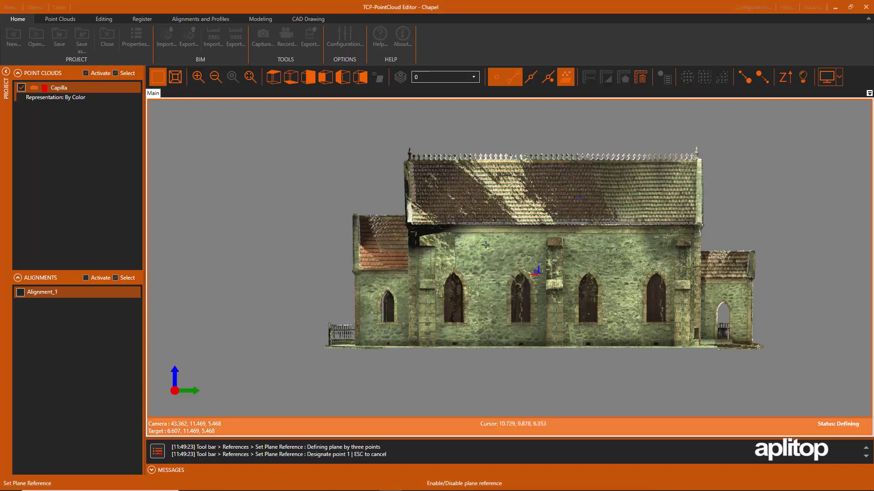
- Pick three points on the side wall to create the reference plane
{"action": "left_click", "coordinate": [484, 245]}
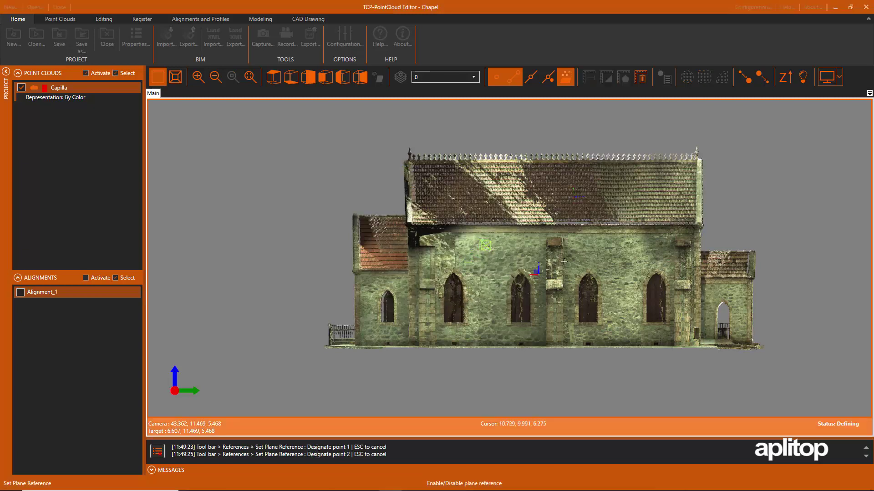
{"action": "left_click", "coordinate": [588, 262]}
{"action": "left_click", "coordinate": [624, 320]}
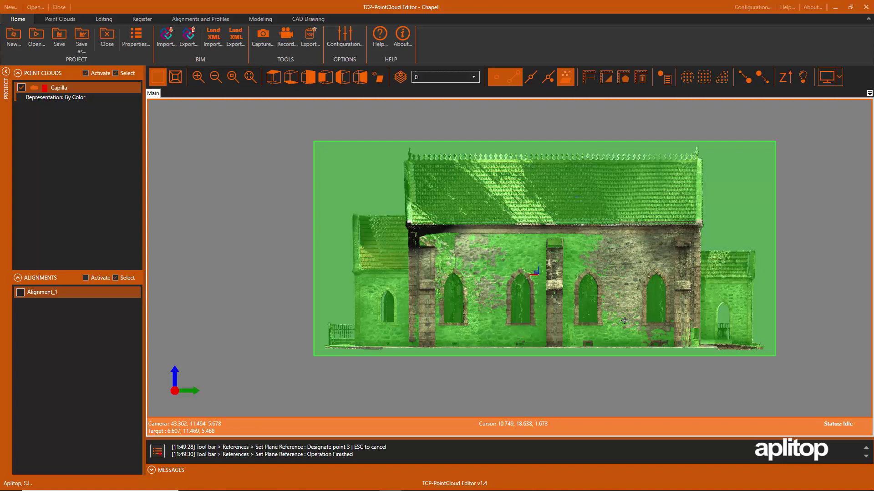
{"action": "middle_click_drag", "start_coordinate": [624, 320], "coordinate": [577, 329]}
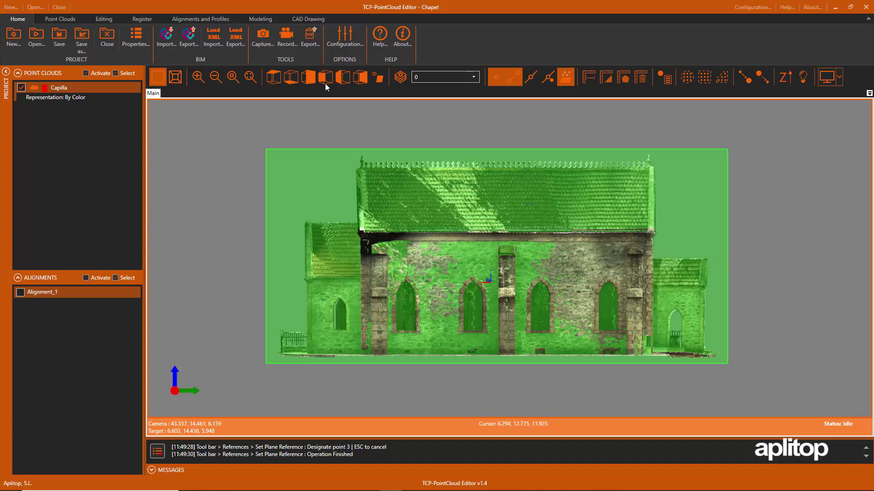
- Add a Facade layer with a thicker linewidth and cyan colour
{"action": "left_click", "coordinate": [399, 78]}
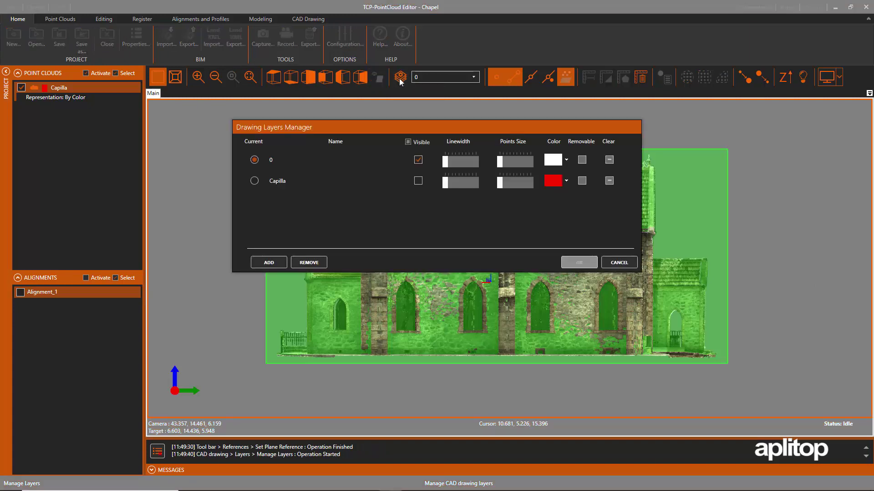
{"action": "left_click", "coordinate": [269, 262]}
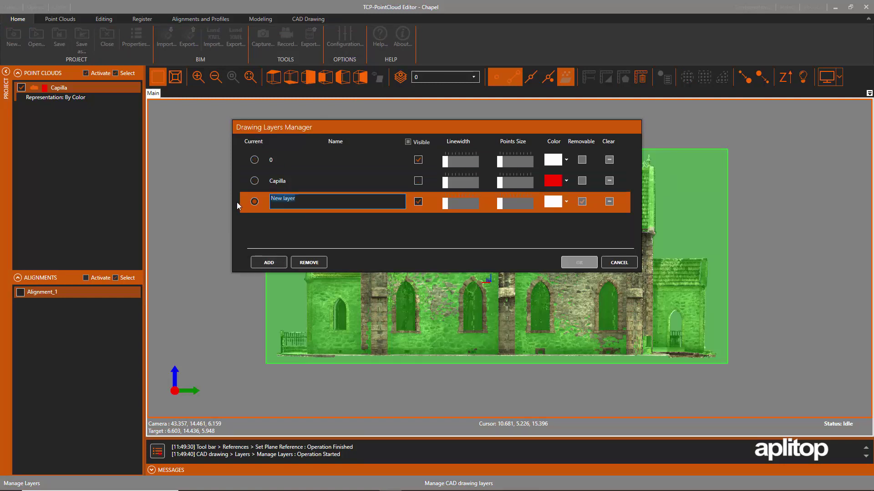
{"action": "type", "text": "Facade"}
{"action": "left_click_drag", "start_coordinate": [446, 203], "coordinate": [451, 207]}
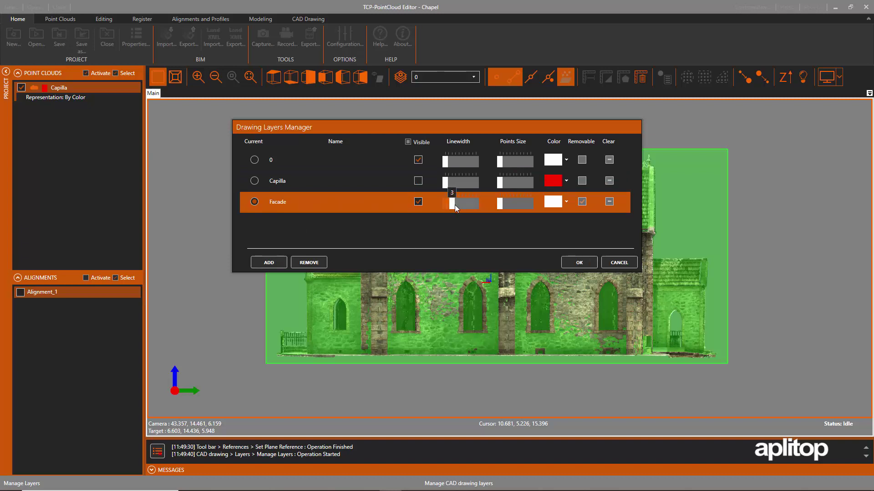
{"action": "left_click", "coordinate": [566, 204]}
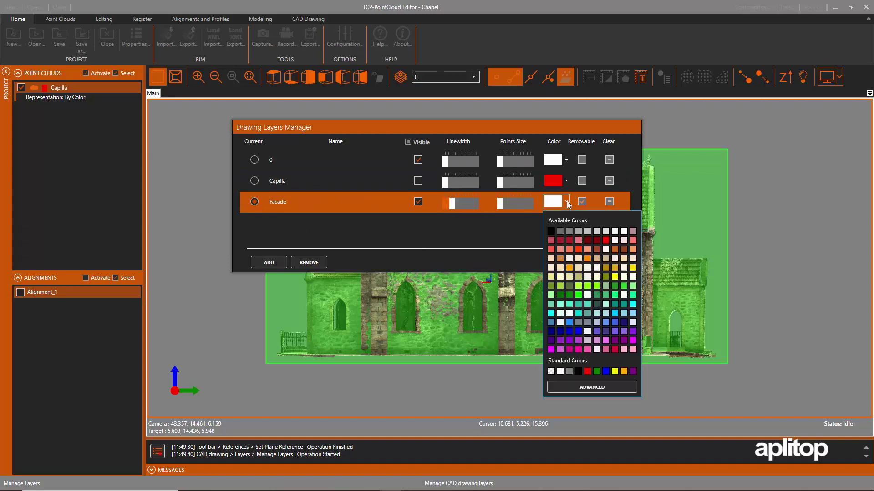
{"action": "left_click", "coordinate": [550, 314]}
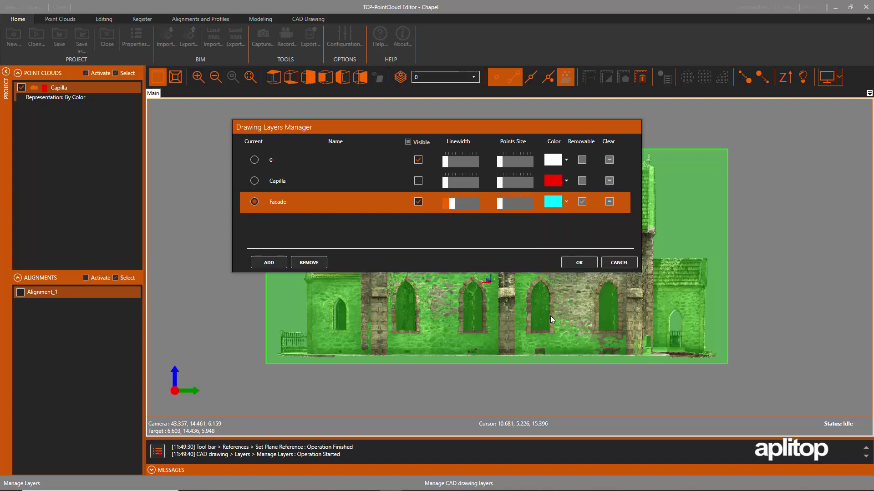
{"action": "left_click", "coordinate": [579, 263]}
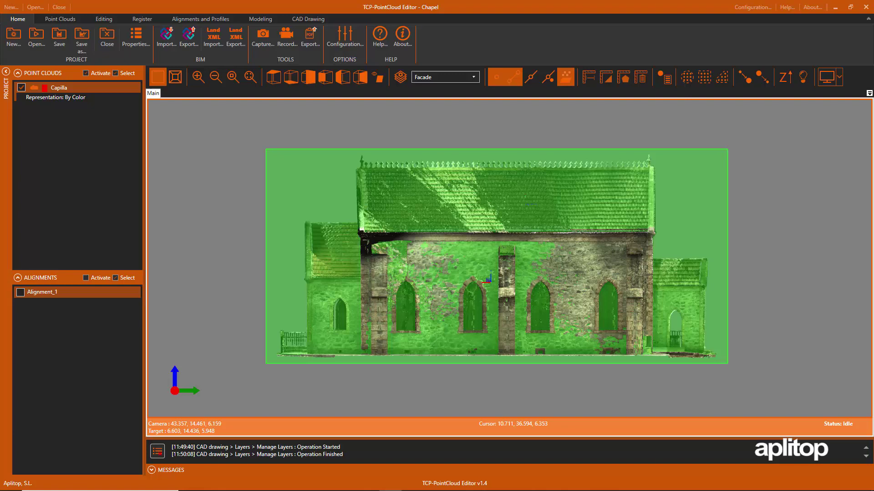
- Draw a rectangle around the central wall enclosing its four pointed windows
{"action": "left_click", "coordinate": [306, 19]}
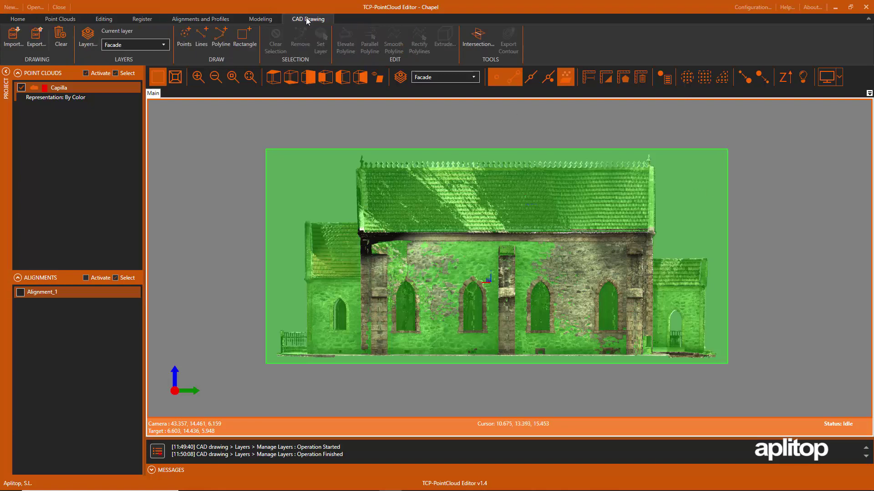
{"action": "scroll", "coordinate": [465, 260], "scroll_direction": "up", "scroll_amount": 3}
{"action": "scroll", "coordinate": [463, 270], "scroll_direction": "up", "scroll_amount": 2}
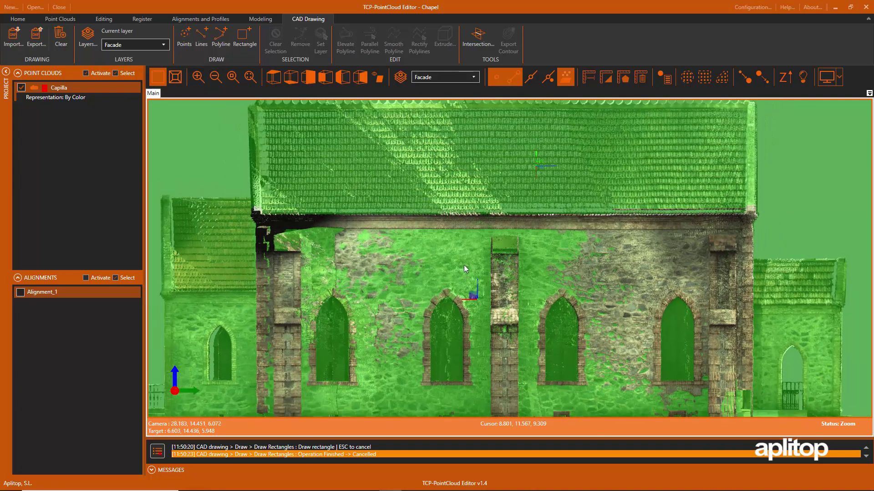
{"action": "scroll", "coordinate": [463, 265], "scroll_direction": "down", "scroll_amount": 2}
{"action": "scroll", "coordinate": [464, 203], "scroll_direction": "down", "scroll_amount": 2}
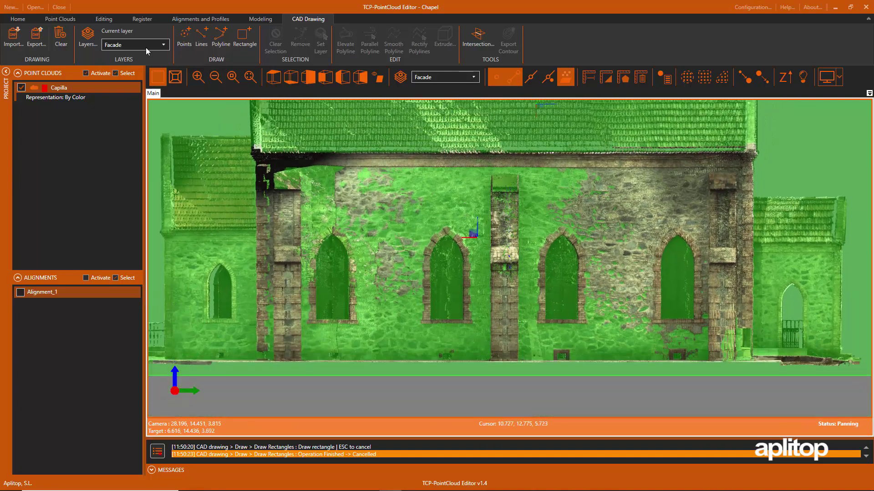
{"action": "left_click", "coordinate": [247, 38]}
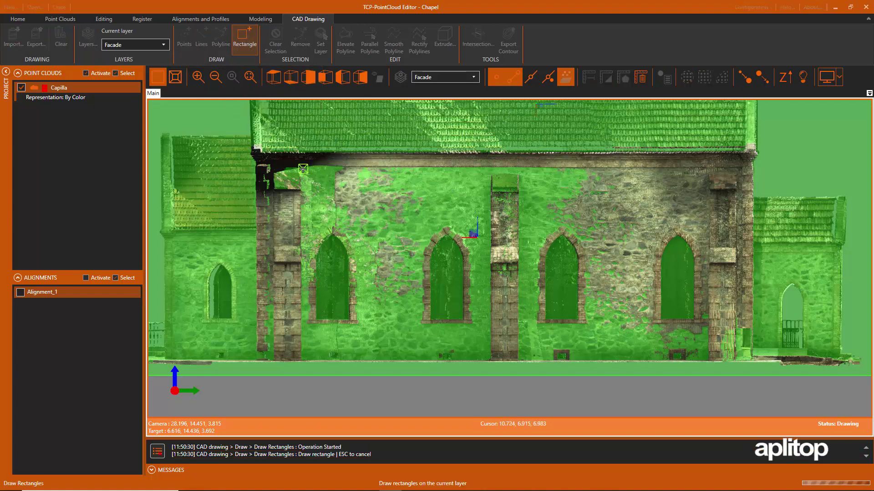
{"action": "left_click", "coordinate": [302, 168]}
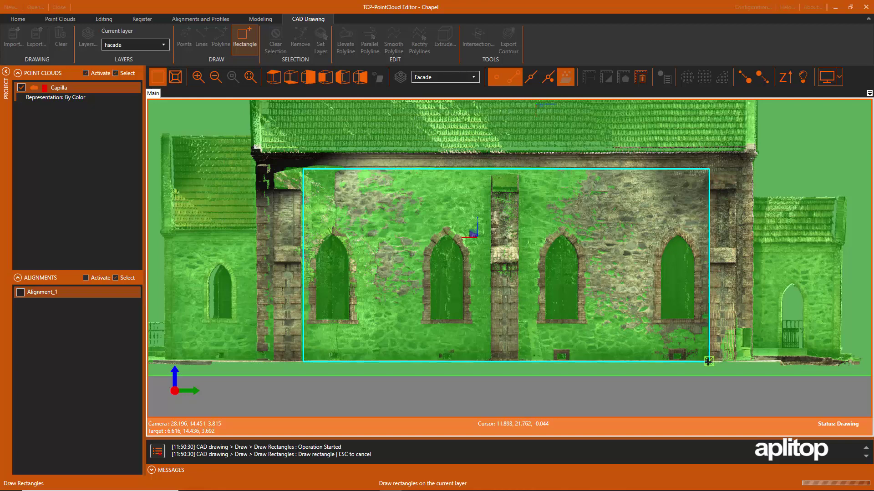
{"action": "left_click", "coordinate": [707, 363]}
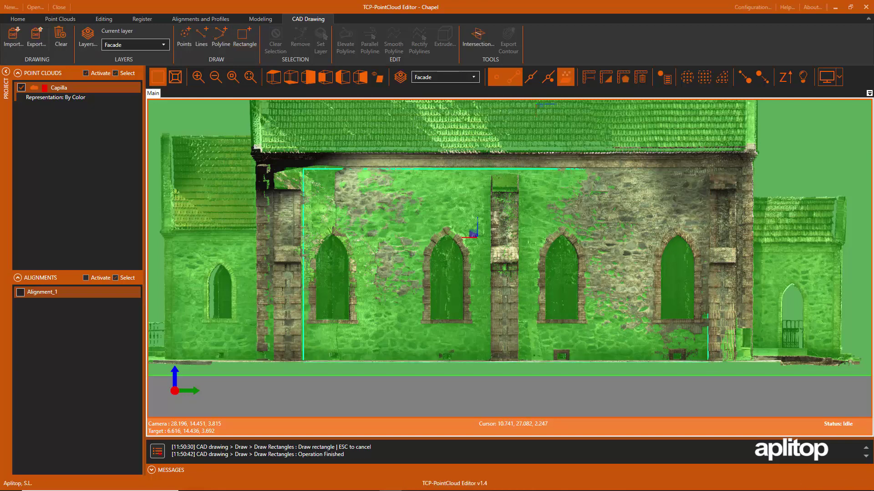
- Cancel a started polyline and pan toward the left windows
{"action": "left_click", "coordinate": [220, 38]}
{"action": "key", "text": "Escape"}
{"action": "scroll", "coordinate": [370, 280], "scroll_direction": "up", "scroll_amount": 3}
{"action": "mouse_move", "coordinate": [371, 280]}
{"action": "middle_mouse_down"}
{"action": "mouse_move", "coordinate": [523, 251]}
{"action": "mouse_move", "coordinate": [392, 241]}
{"action": "middle_mouse_up"}
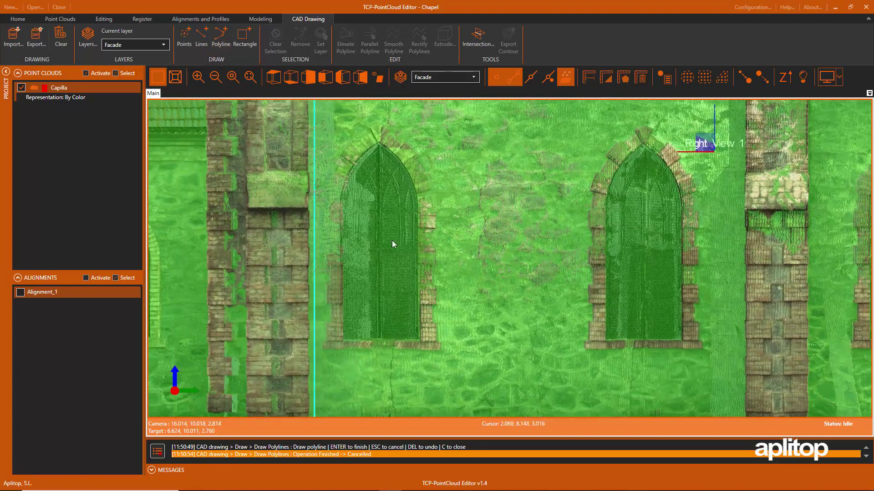
- Trace the first pointed-arch window with a seven-vertex polyline and close it
{"action": "left_click", "coordinate": [226, 48]}
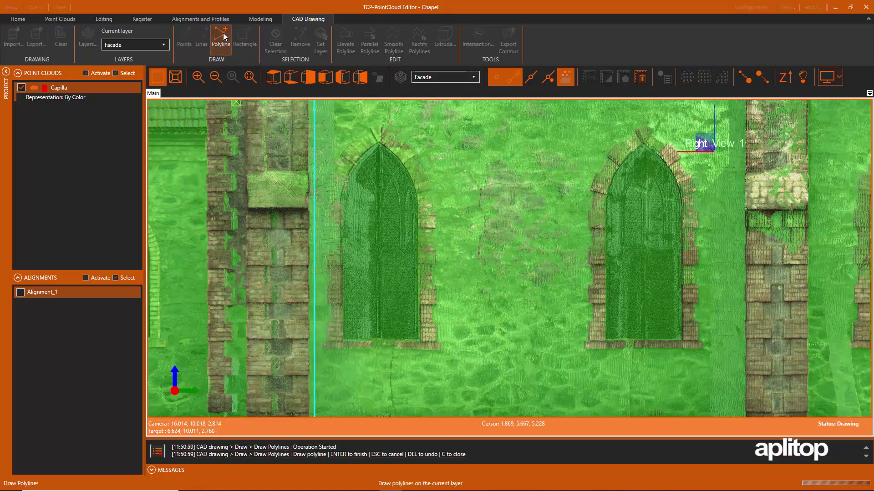
{"action": "left_click", "coordinate": [345, 340]}
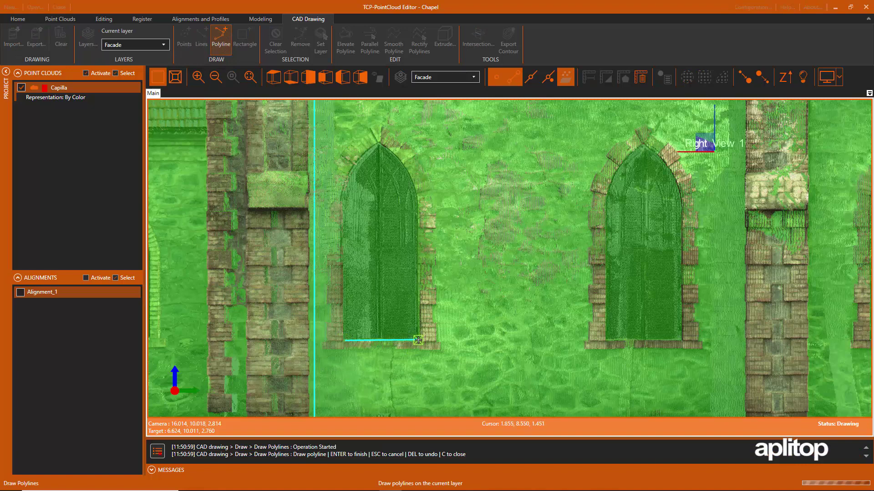
{"action": "left_click", "coordinate": [418, 340]}
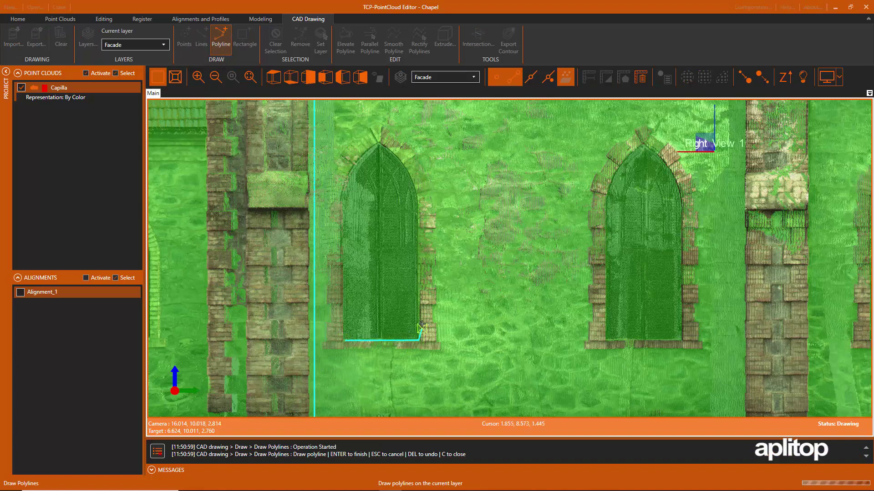
{"action": "left_click", "coordinate": [417, 206]}
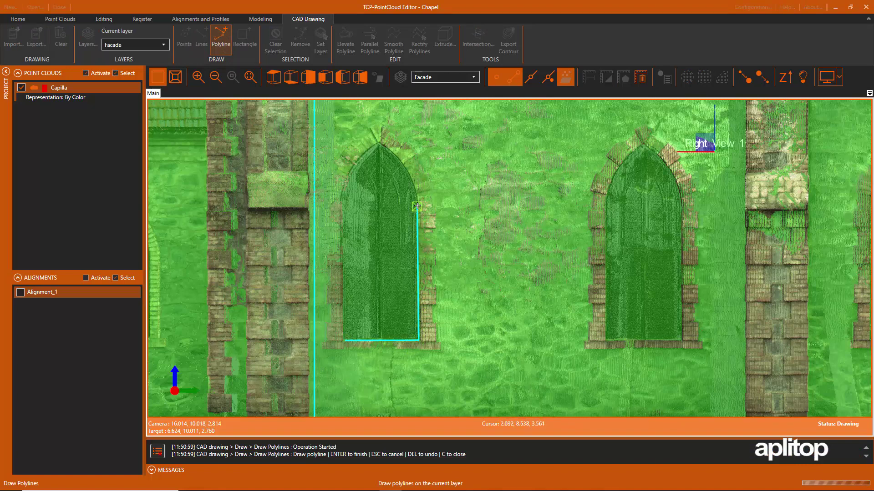
{"action": "left_click", "coordinate": [406, 166]}
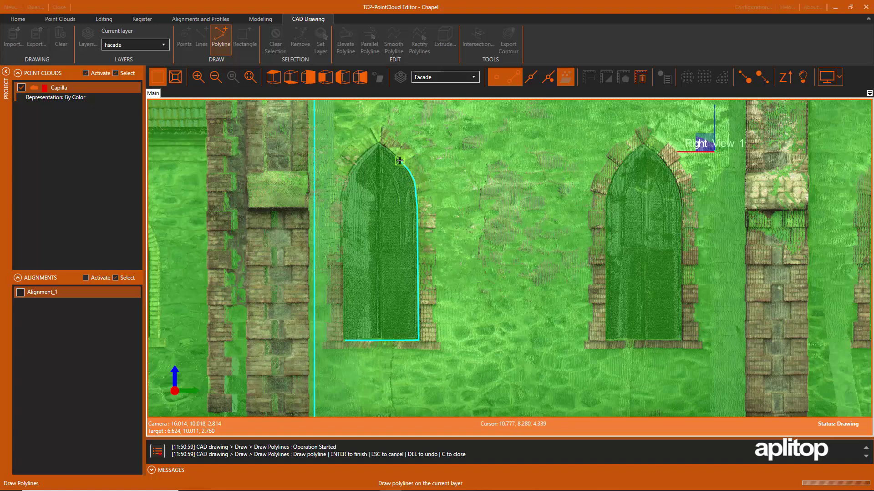
{"action": "left_click", "coordinate": [380, 143]}
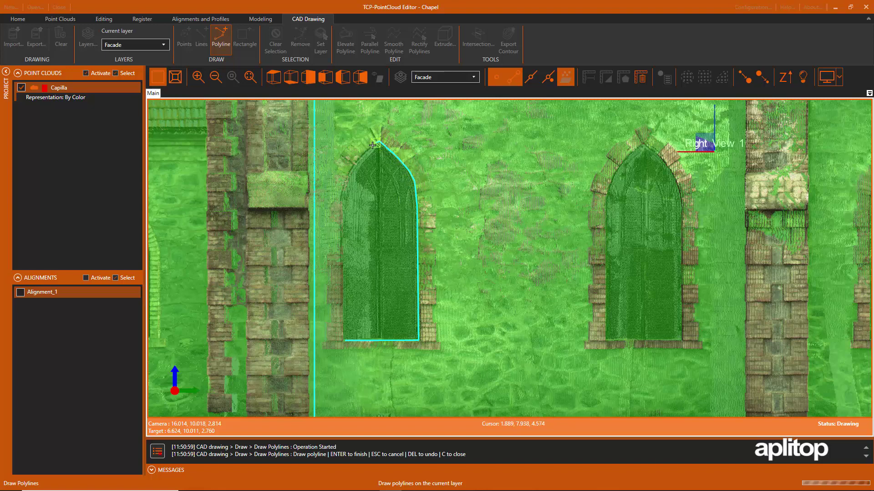
{"action": "left_click", "coordinate": [344, 181]}
{"action": "left_click", "coordinate": [339, 203]}
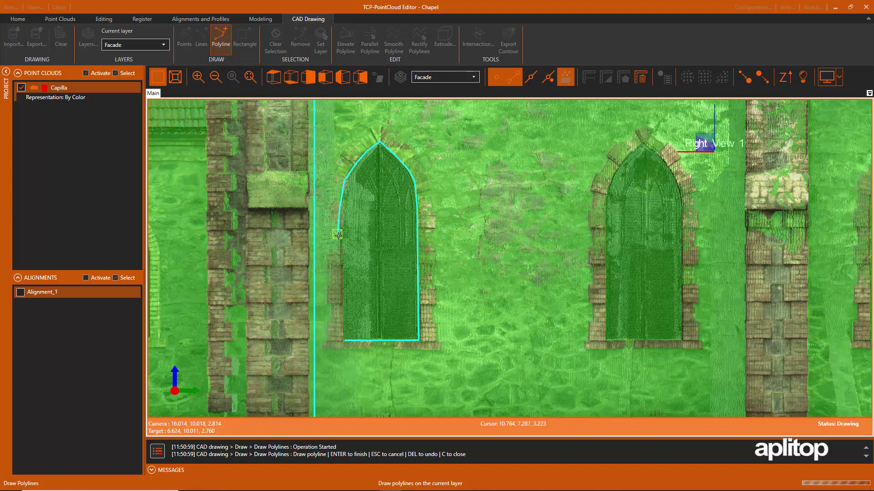
{"action": "key", "text": "c"}
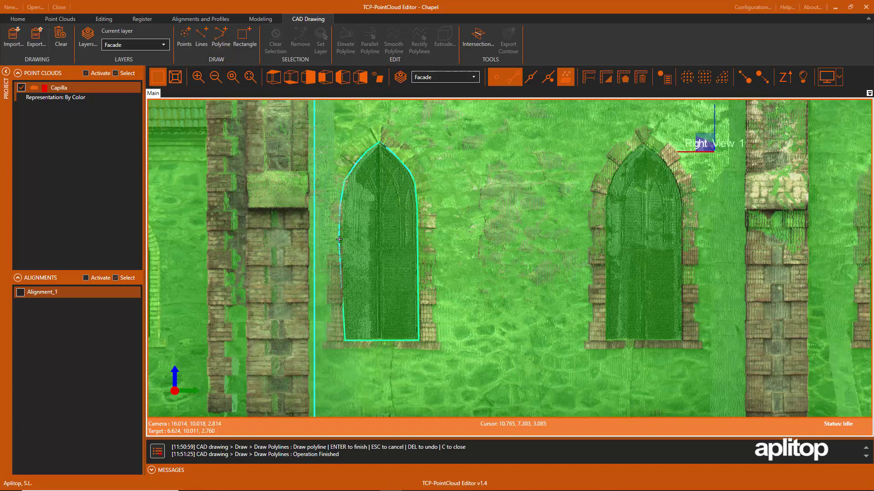
{"action": "middle_click_drag", "start_coordinate": [505, 215], "coordinate": [285, 213]}
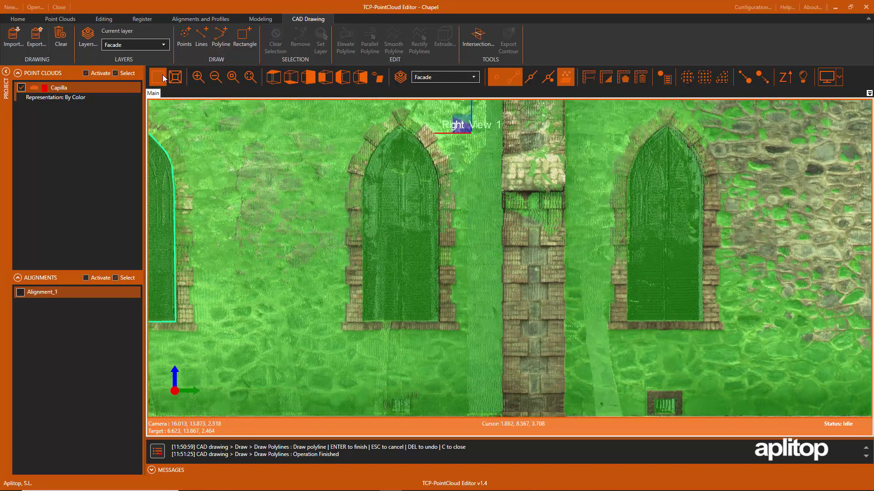
- Outline the second pointed-arch window with a six-vertex polyline
{"action": "left_click", "coordinate": [220, 38]}
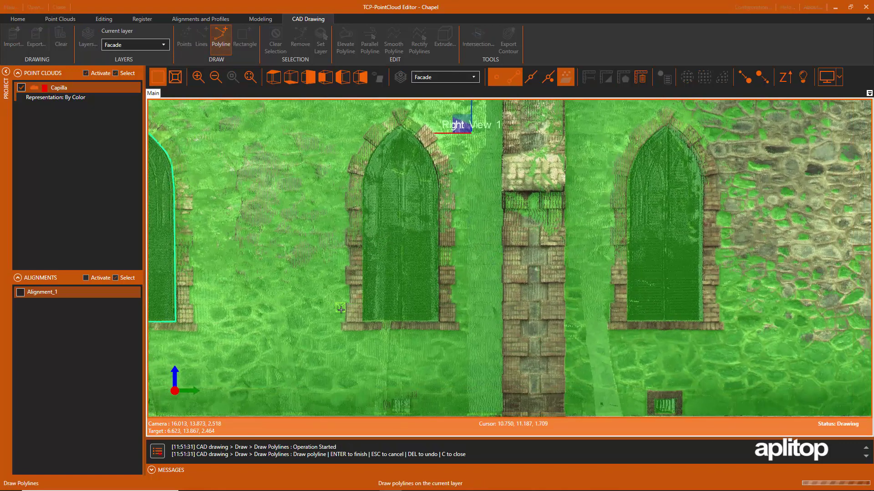
{"action": "left_click", "coordinate": [363, 320]}
{"action": "left_click", "coordinate": [439, 320]}
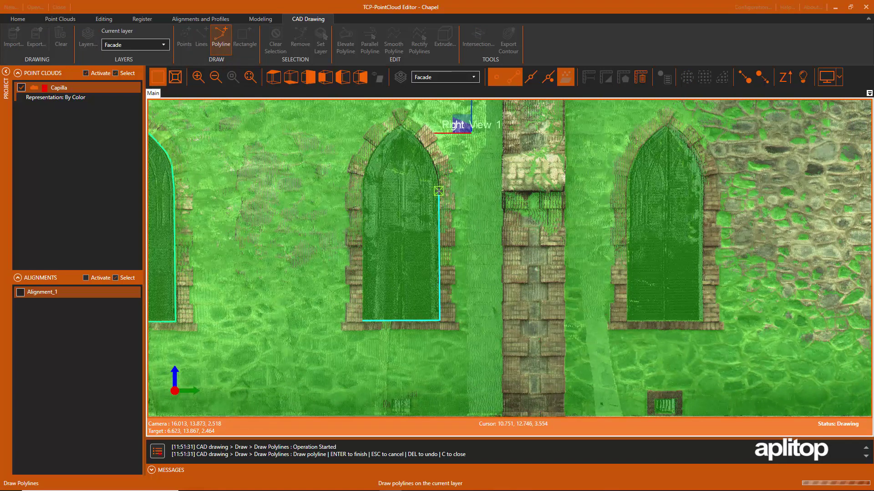
{"action": "left_click", "coordinate": [439, 177]}
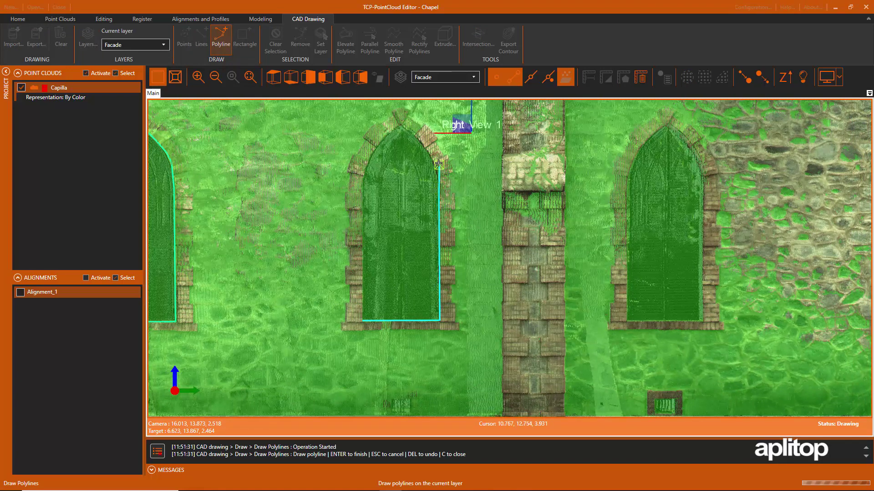
{"action": "left_click", "coordinate": [420, 140]}
{"action": "left_click", "coordinate": [402, 127]}
{"action": "left_click", "coordinate": [367, 159]}
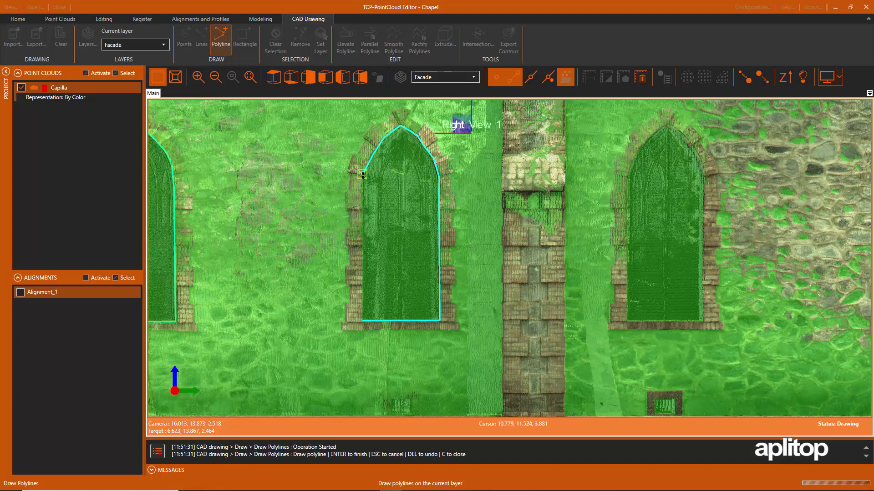
{"action": "key", "text": "Return"}
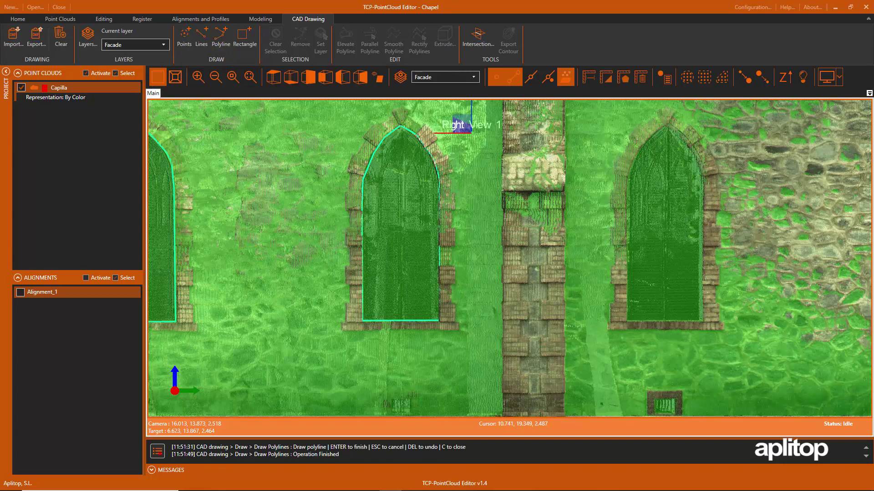
- Save the current drawing plane as the local system Right View 2
{"action": "left_click", "coordinate": [533, 78]}
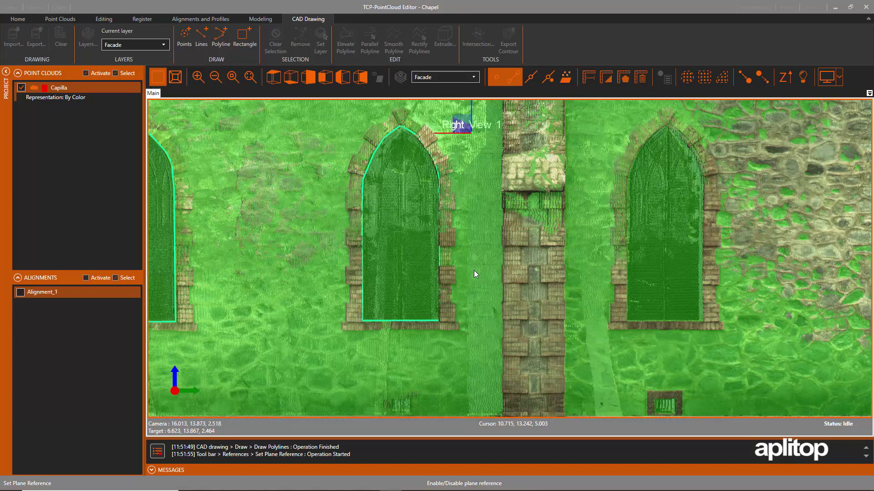
{"action": "left_click", "coordinate": [465, 271]}
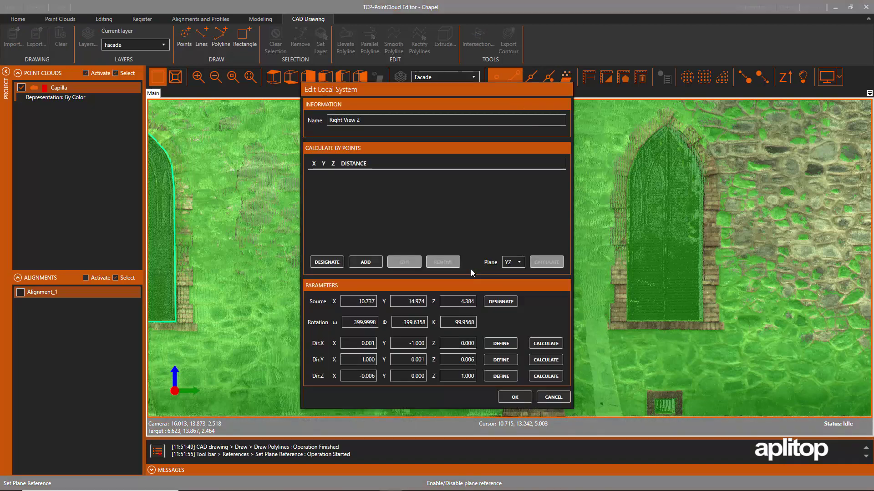
{"action": "left_click", "coordinate": [514, 398]}
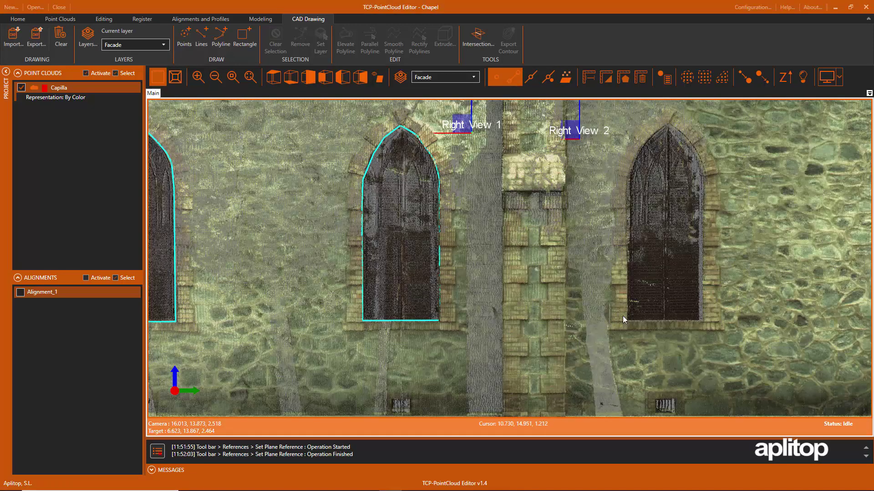
{"action": "scroll", "coordinate": [465, 220], "scroll_direction": "down", "scroll_amount": 3}
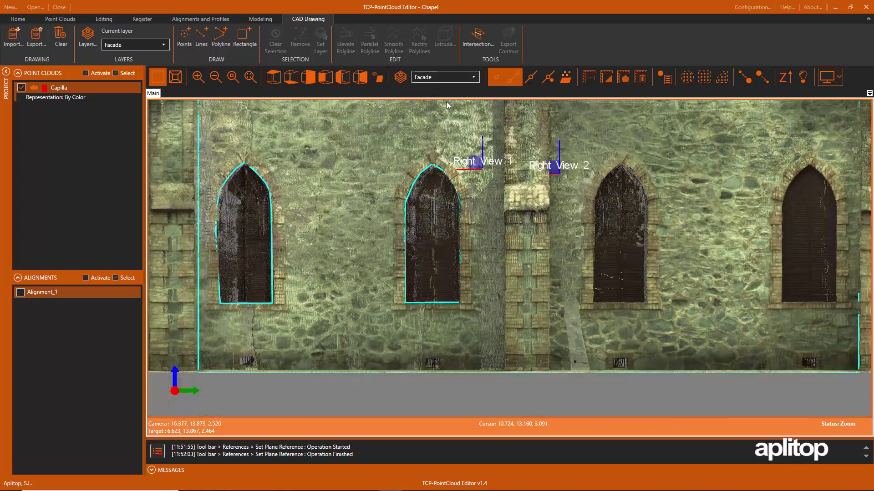
{"action": "scroll", "coordinate": [531, 216], "scroll_direction": "down", "scroll_amount": 2}
{"action": "scroll", "coordinate": [531, 216], "scroll_direction": "down", "scroll_amount": 2}
{"action": "scroll", "coordinate": [502, 121], "scroll_direction": "down", "scroll_amount": 1}
{"action": "scroll", "coordinate": [489, 209], "scroll_direction": "down", "scroll_amount": 1}
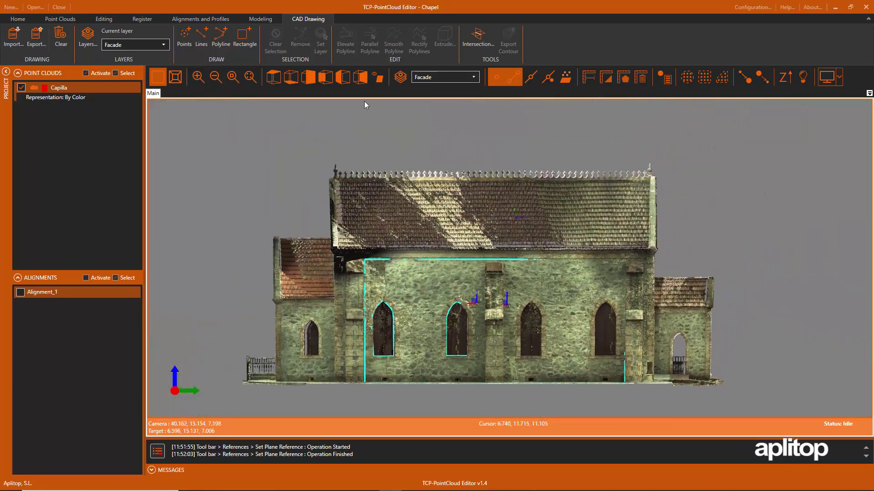
- Add a Roof layer with a thicker linewidth and magenta colour
{"action": "left_click", "coordinate": [88, 37]}
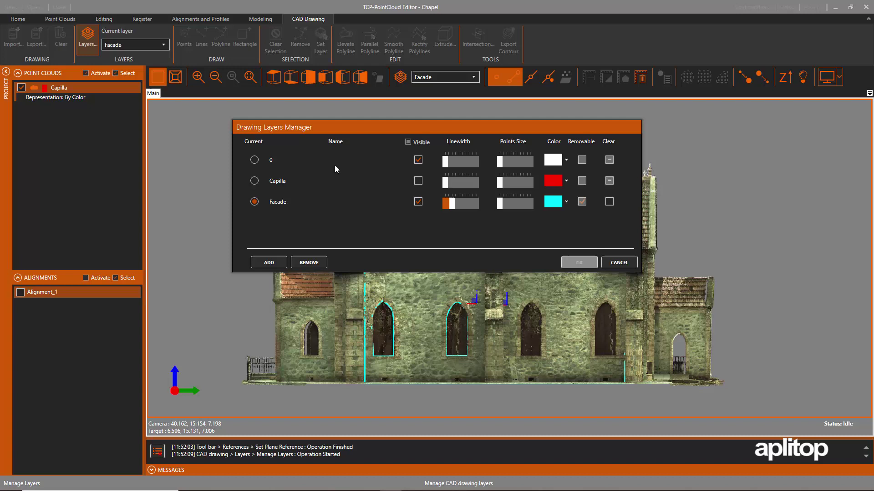
{"action": "left_click", "coordinate": [269, 263]}
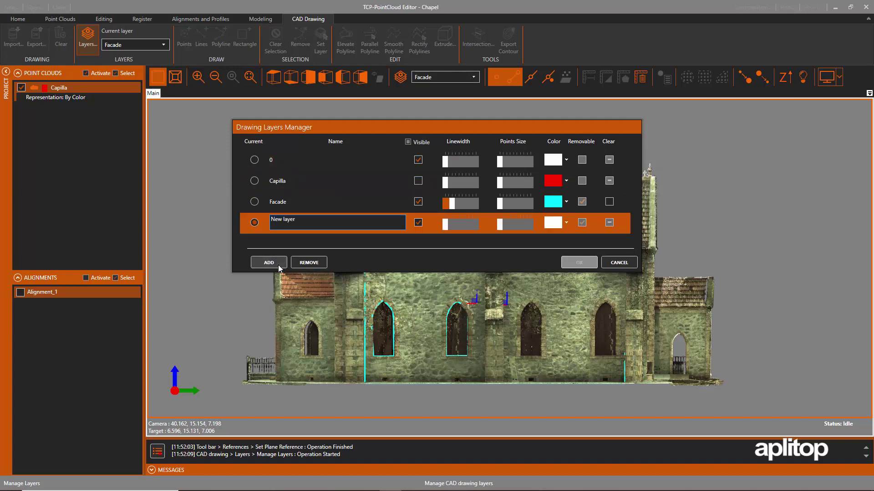
{"action": "key", "text": "ctrl+a"}
{"action": "type", "text": "R"}
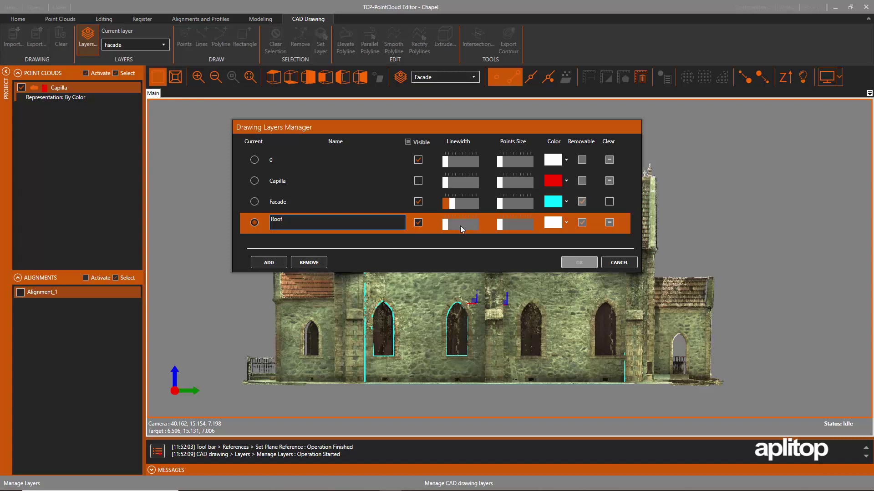
{"action": "left_click_drag", "start_coordinate": [444, 226], "coordinate": [452, 228]}
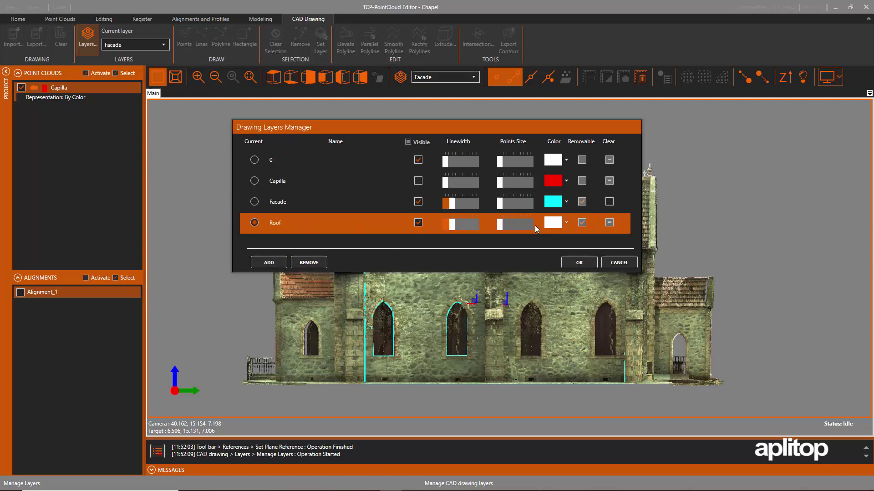
{"action": "left_click", "coordinate": [566, 223]}
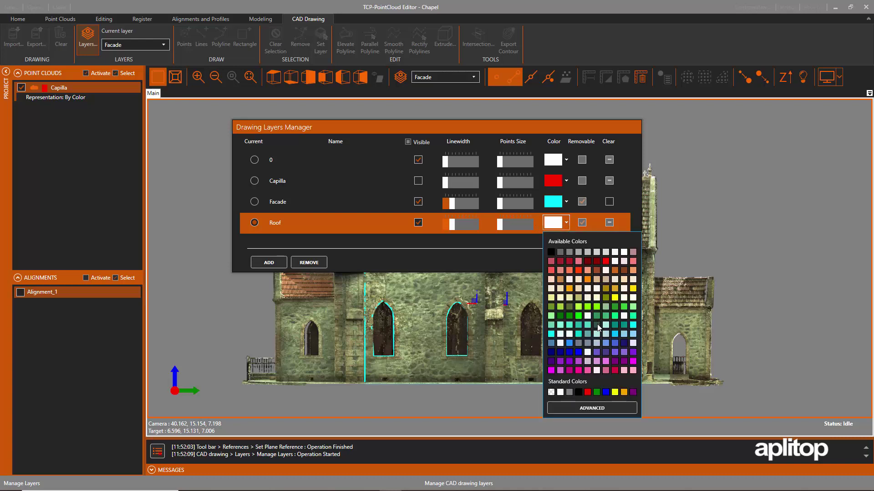
{"action": "left_click", "coordinate": [631, 362]}
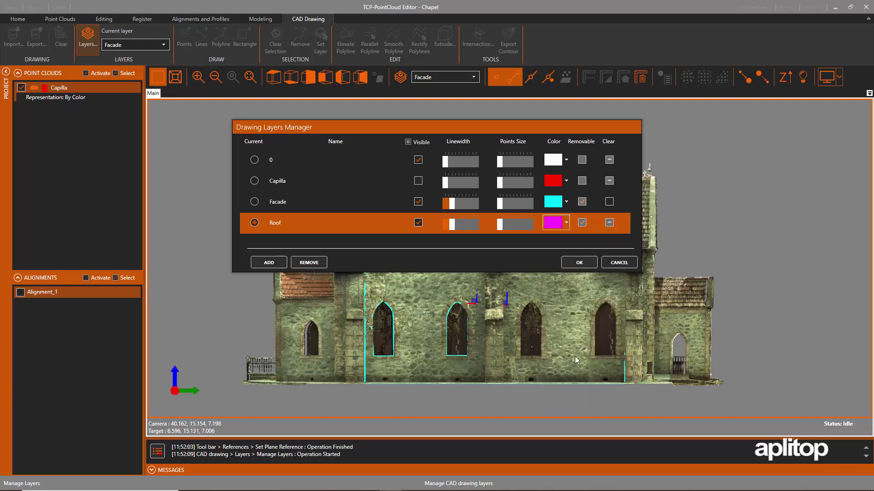
{"action": "left_click", "coordinate": [578, 263]}
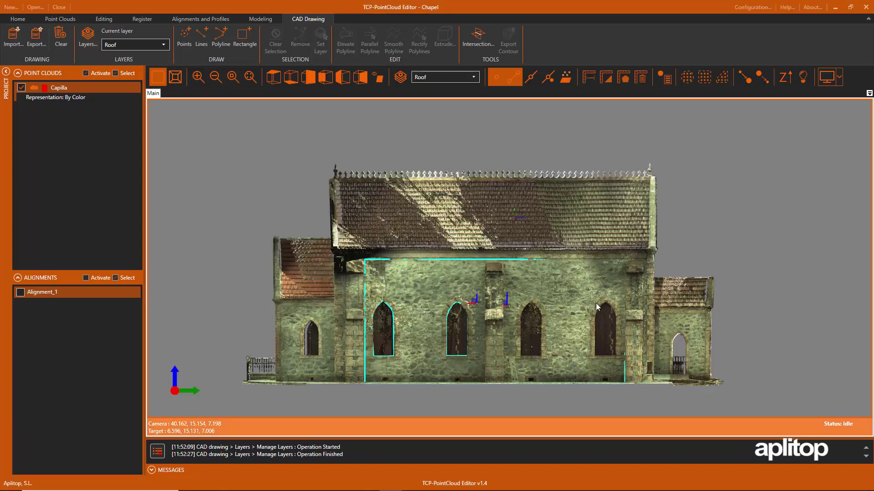
- Orbit to see the roof from above and bring up Set Plane Reference
{"action": "mouse_move", "coordinate": [596, 307]}
{"action": "middle_mouse_down"}
{"action": "mouse_move", "coordinate": [421, 290]}
{"action": "mouse_move", "coordinate": [450, 246]}
{"action": "middle_mouse_up"}
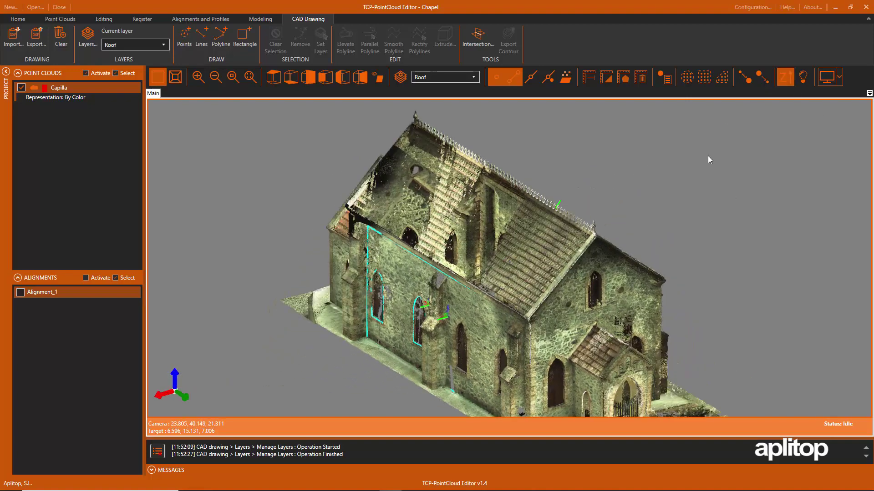
{"action": "middle_click_drag", "start_coordinate": [671, 276], "coordinate": [503, 294]}
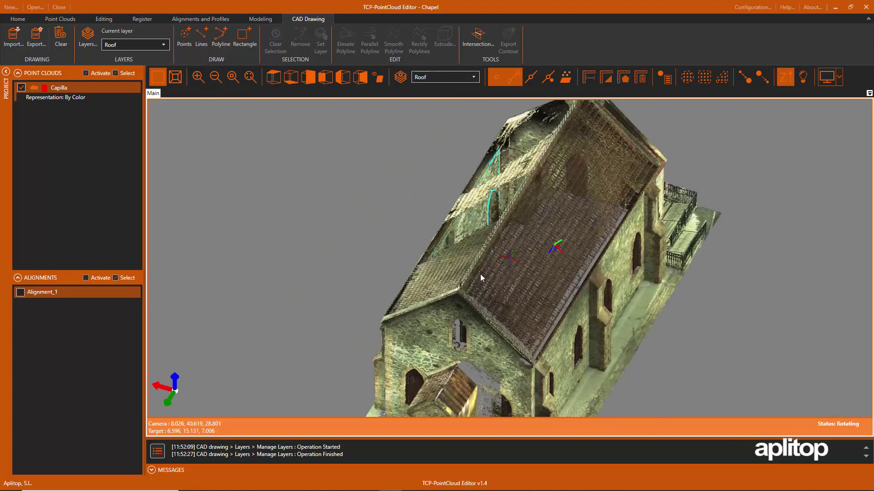
{"action": "scroll", "coordinate": [426, 245], "scroll_direction": "up", "scroll_amount": 1}
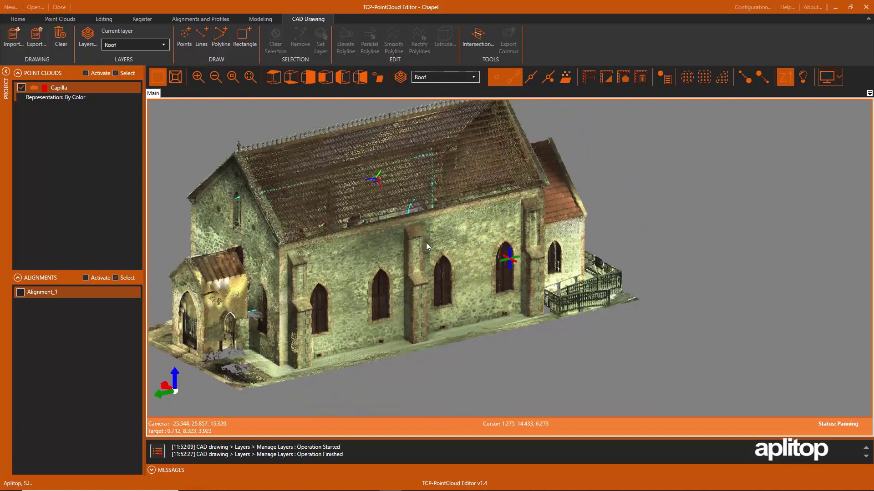
{"action": "scroll", "coordinate": [481, 280], "scroll_direction": "up", "scroll_amount": 1}
{"action": "scroll", "coordinate": [481, 279], "scroll_direction": "up", "scroll_amount": 1}
{"action": "scroll", "coordinate": [629, 299], "scroll_direction": "up", "scroll_amount": 1}
{"action": "scroll", "coordinate": [629, 298], "scroll_direction": "up", "scroll_amount": 1}
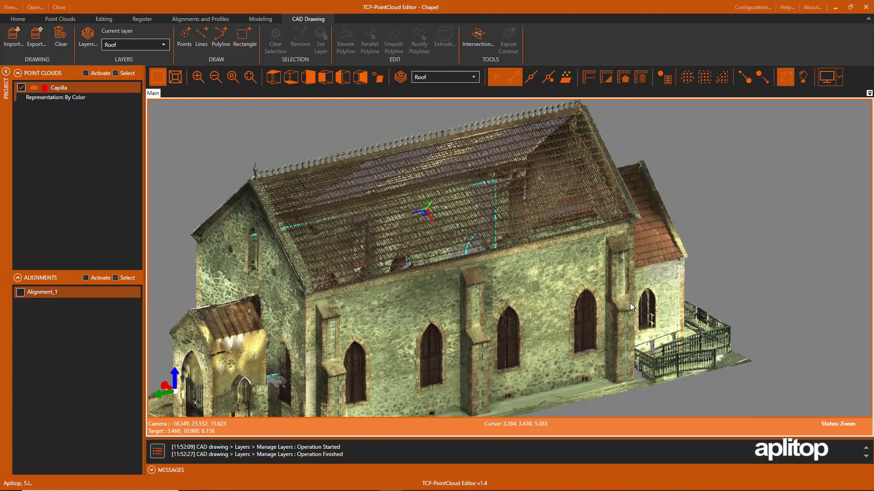
{"action": "scroll", "coordinate": [523, 253], "scroll_direction": "up", "scroll_amount": 1}
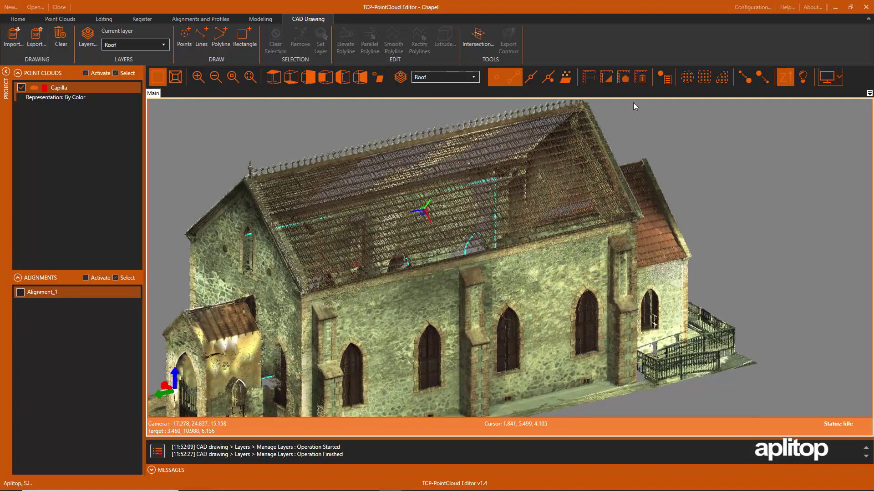
{"action": "left_click", "coordinate": [564, 79]}
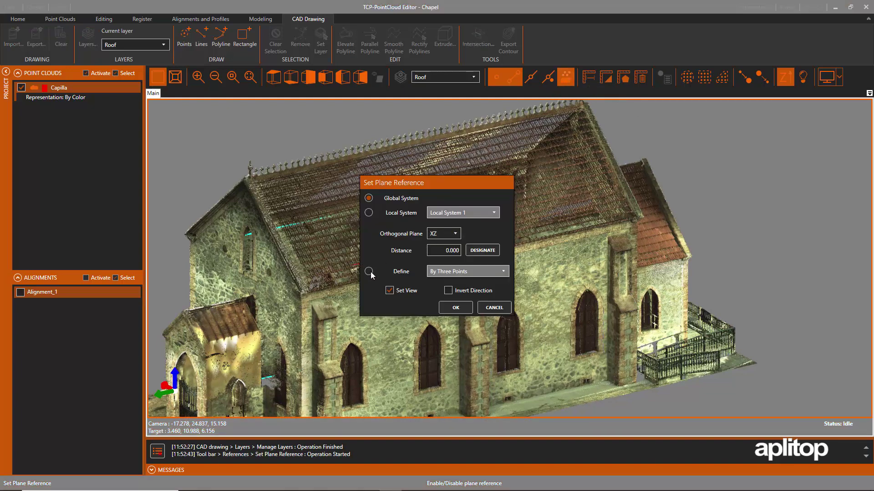
- Define a three-point plane on the roof slope, then view the roof obliquely from above
{"action": "left_click", "coordinate": [369, 272]}
{"action": "left_click", "coordinate": [455, 308]}
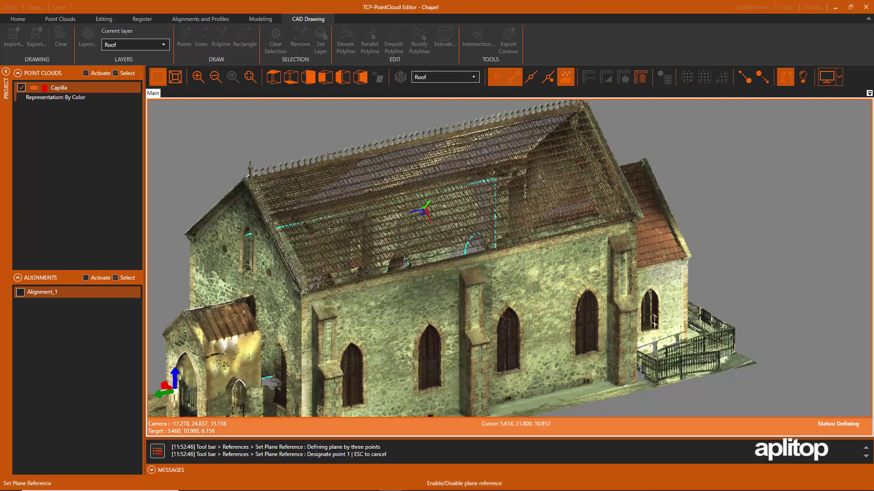
{"action": "left_click", "coordinate": [282, 190]}
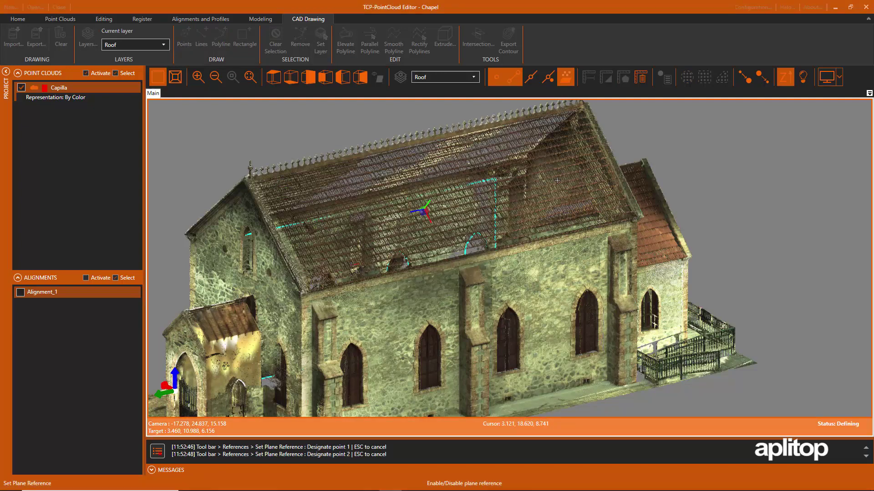
{"action": "left_click", "coordinate": [591, 163]}
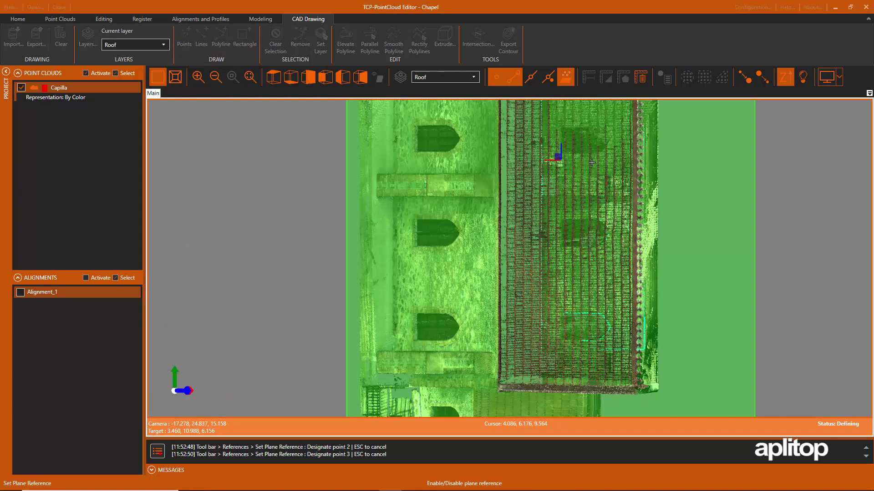
{"action": "mouse_move", "coordinate": [651, 273]}
{"action": "middle_mouse_down"}
{"action": "mouse_move", "coordinate": [365, 176]}
{"action": "mouse_move", "coordinate": [311, 177]}
{"action": "mouse_move", "coordinate": [551, 208]}
{"action": "middle_mouse_up"}
{"action": "scroll", "coordinate": [556, 246], "scroll_direction": "up", "scroll_amount": 3}
{"action": "mouse_move", "coordinate": [557, 246]}
{"action": "middle_mouse_down"}
{"action": "mouse_move", "coordinate": [603, 336]}
{"action": "mouse_move", "coordinate": [589, 319]}
{"action": "middle_mouse_up"}
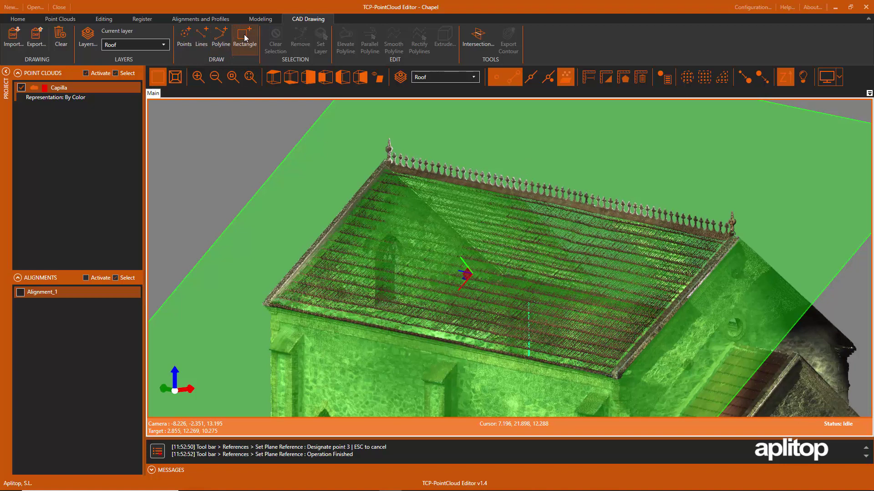
- Draw a magenta rectangle spanning two opposite corners of the sloped roof
{"action": "left_click", "coordinate": [244, 48]}
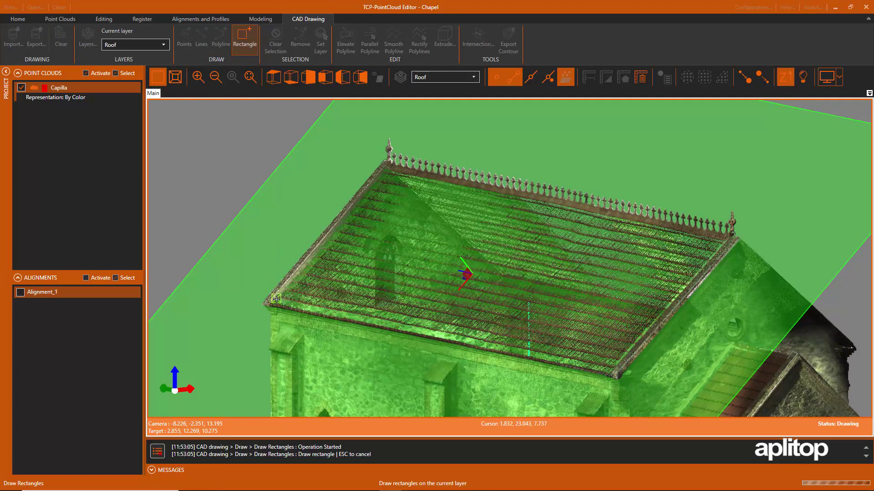
{"action": "left_click", "coordinate": [276, 298]}
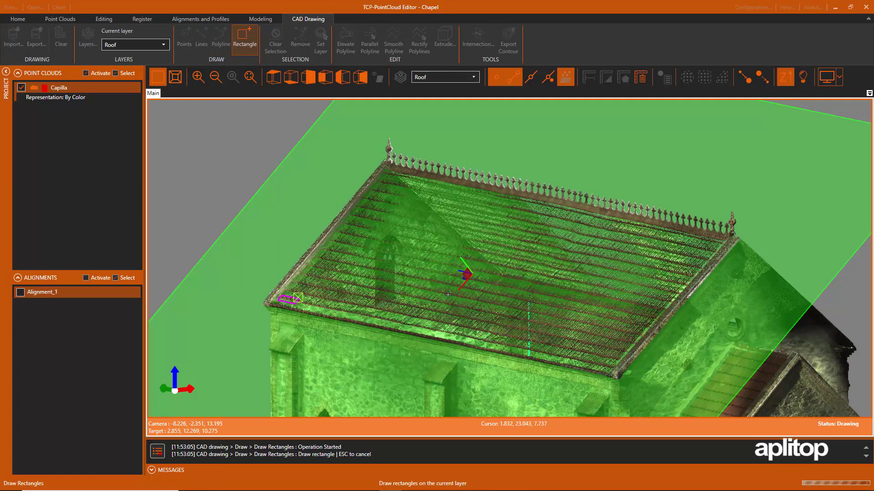
{"action": "left_click", "coordinate": [724, 241]}
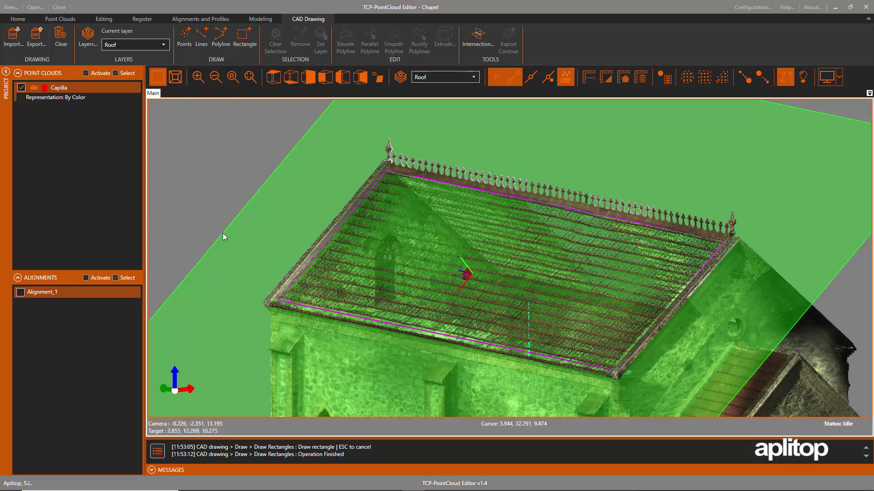
- Turn off the roof plane, save it as a local system, and zoom to extents
{"action": "left_click", "coordinate": [565, 77]}
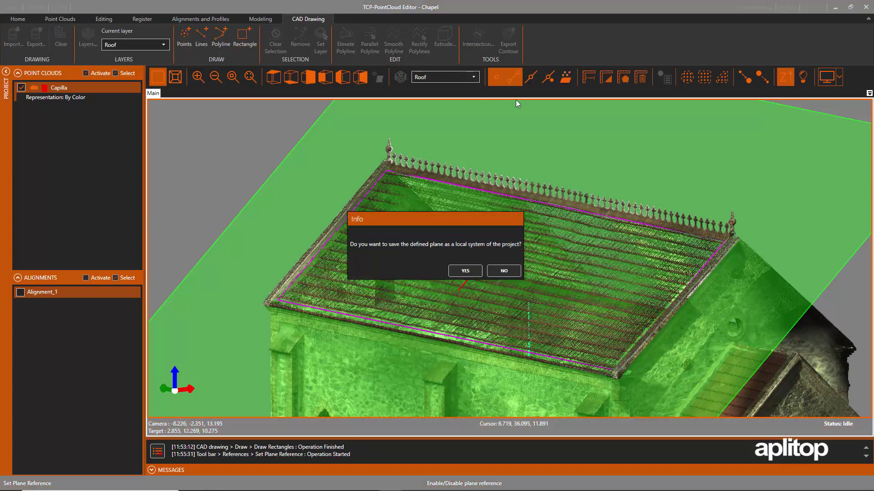
{"action": "left_click", "coordinate": [462, 272]}
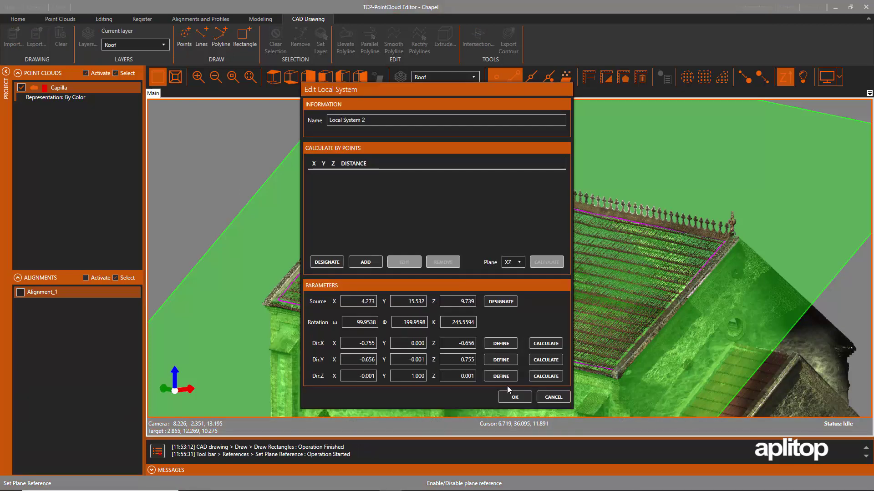
{"action": "left_click", "coordinate": [514, 398]}
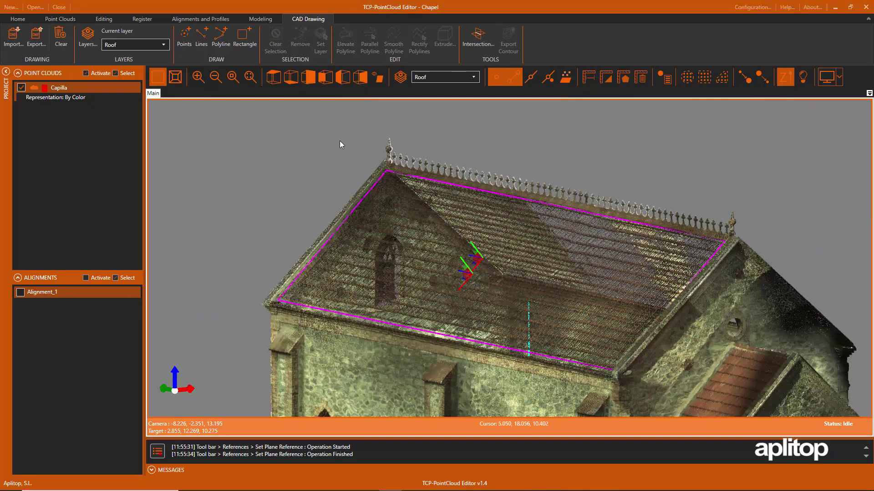
{"action": "left_click", "coordinate": [251, 77]}
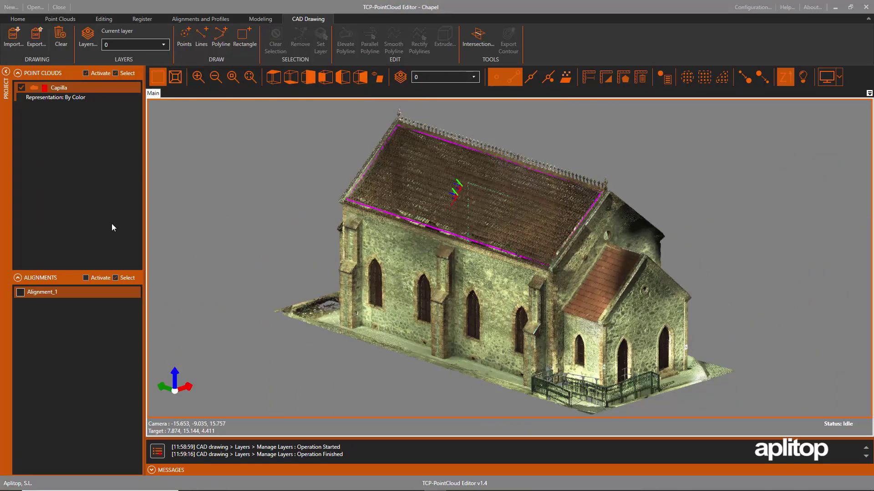
- Export the CAD drawing as Chapel.dwg in the 2-SCANNER folder
{"action": "left_click", "coordinate": [36, 37]}
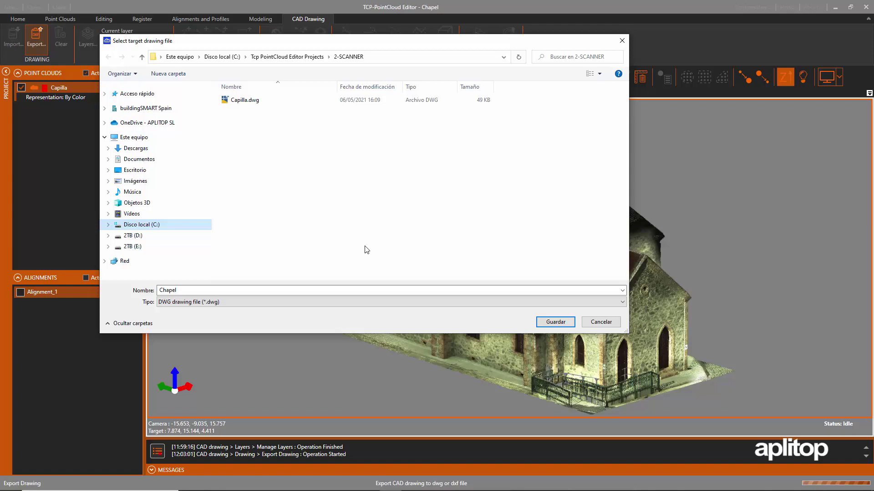
{"action": "left_click", "coordinate": [550, 326]}
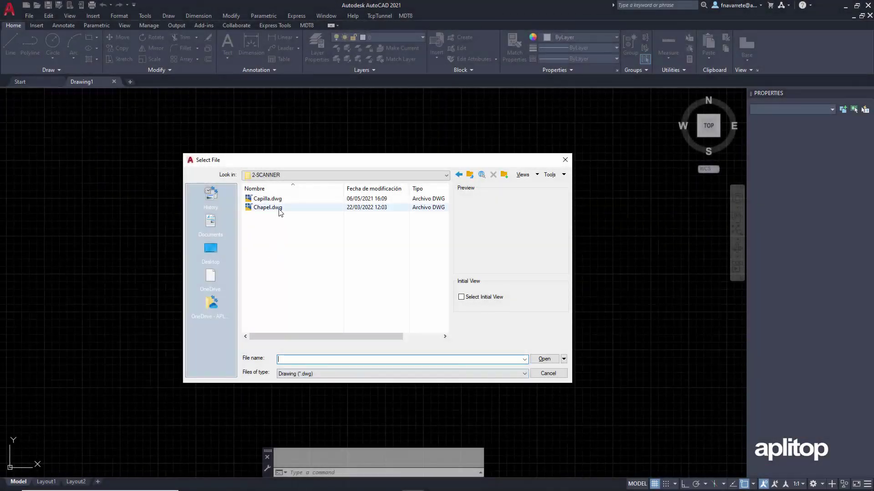
- Open Chapel.dwg in AutoCAD and switch to the SE Isometric 3D view
{"action": "left_click", "coordinate": [279, 209]}
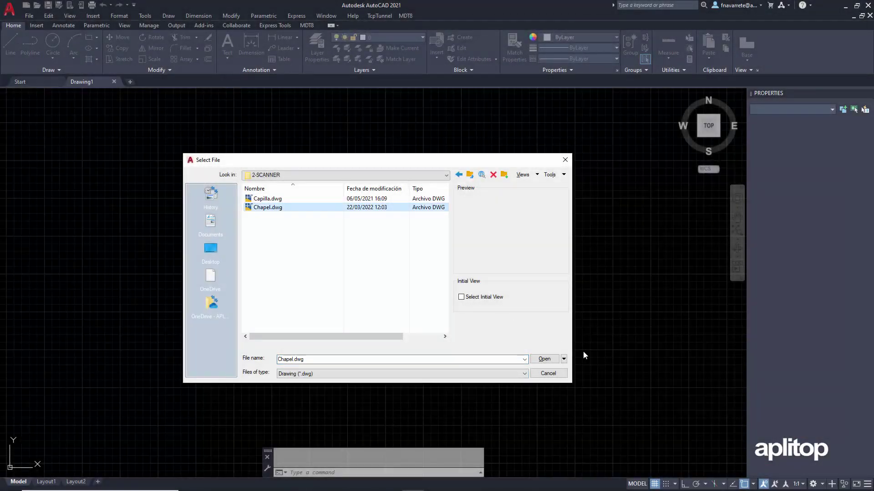
{"action": "left_click", "coordinate": [549, 360]}
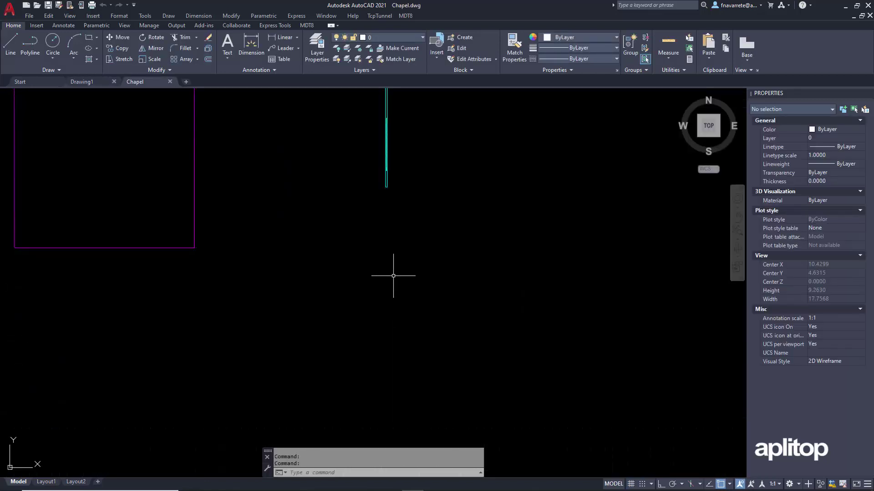
{"action": "left_click", "coordinate": [70, 16]}
{"action": "mouse_move", "coordinate": [116, 167]}
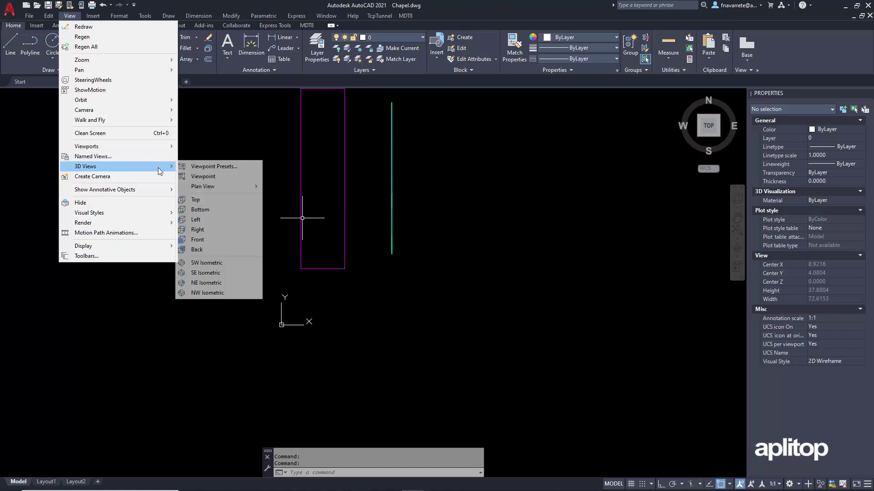
{"action": "left_click", "coordinate": [226, 268]}
{"action": "scroll", "coordinate": [449, 245], "scroll_direction": "down", "scroll_amount": 2}
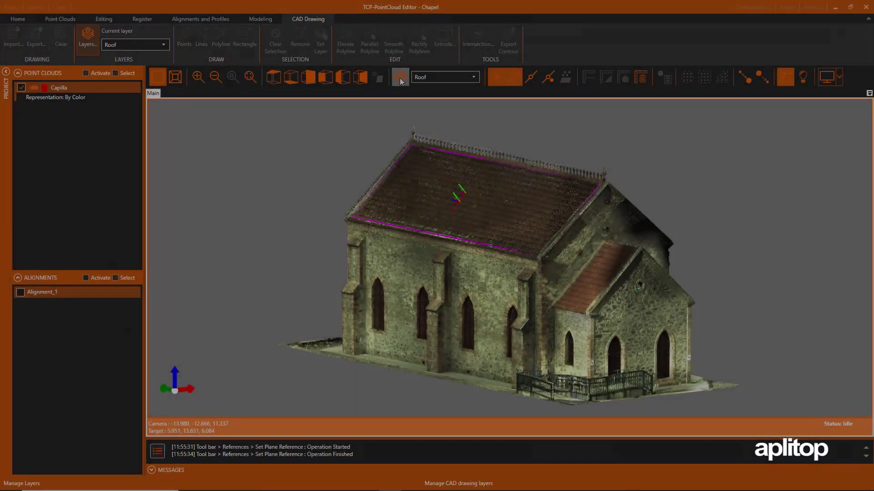
- Hide the Facade layer and make layer 0 current
{"action": "left_click", "coordinate": [400, 79]}
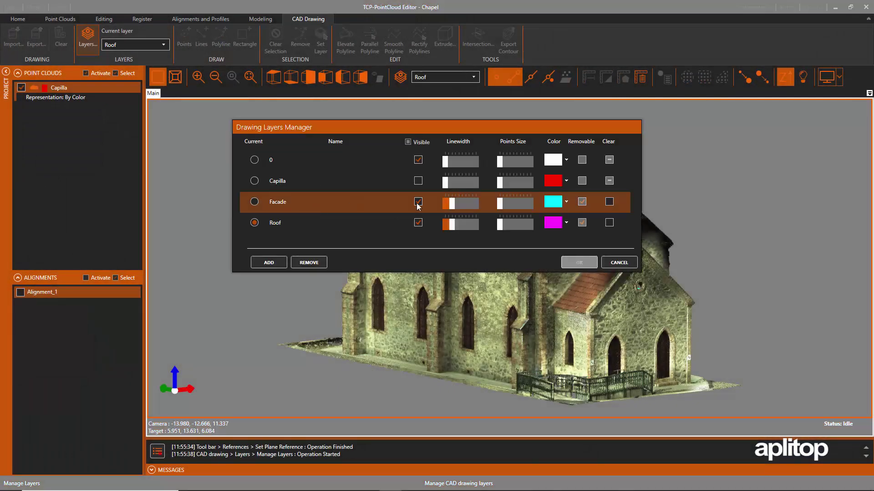
{"action": "left_click", "coordinate": [418, 222]}
{"action": "left_click", "coordinate": [250, 165]}
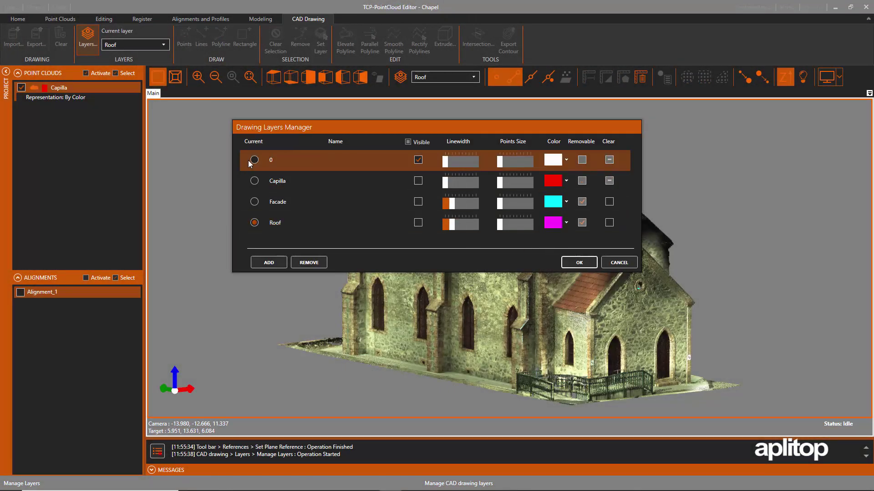
{"action": "left_click", "coordinate": [578, 262]}
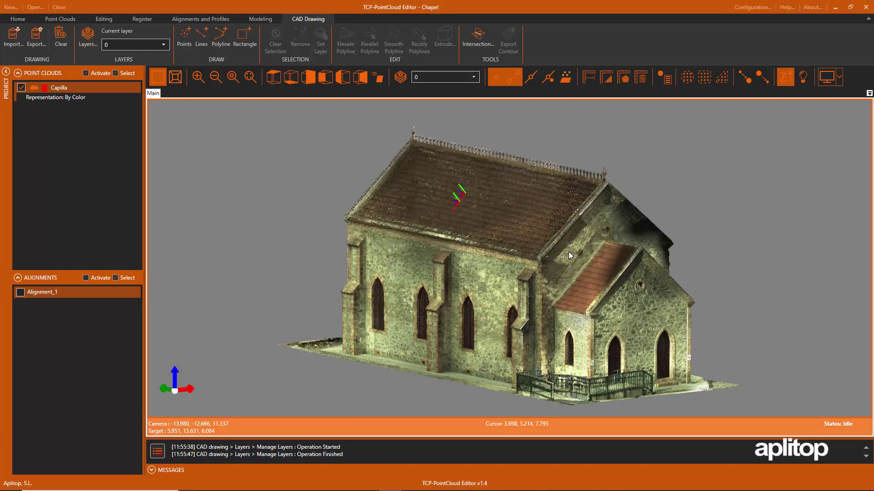
- Import the Capilla.dwg drawing over the chapel point cloud
{"action": "left_click", "coordinate": [15, 39]}
{"action": "double_click", "coordinate": [261, 101]}
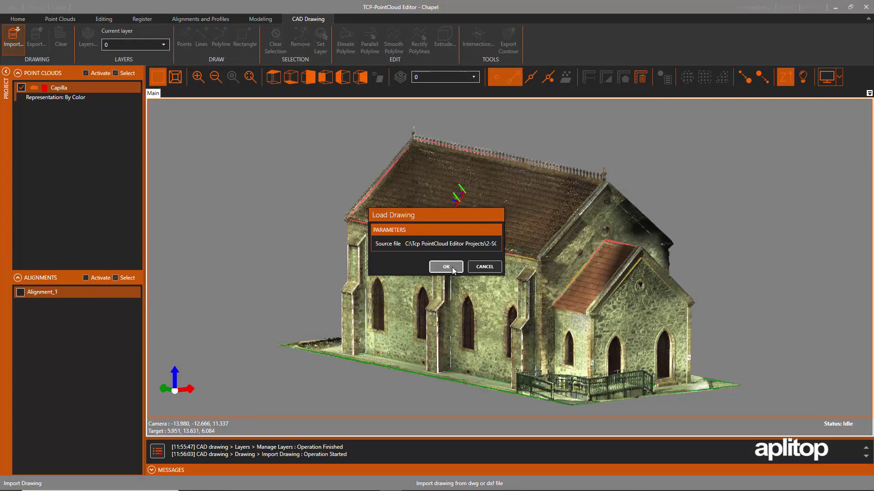
{"action": "left_click", "coordinate": [451, 266]}
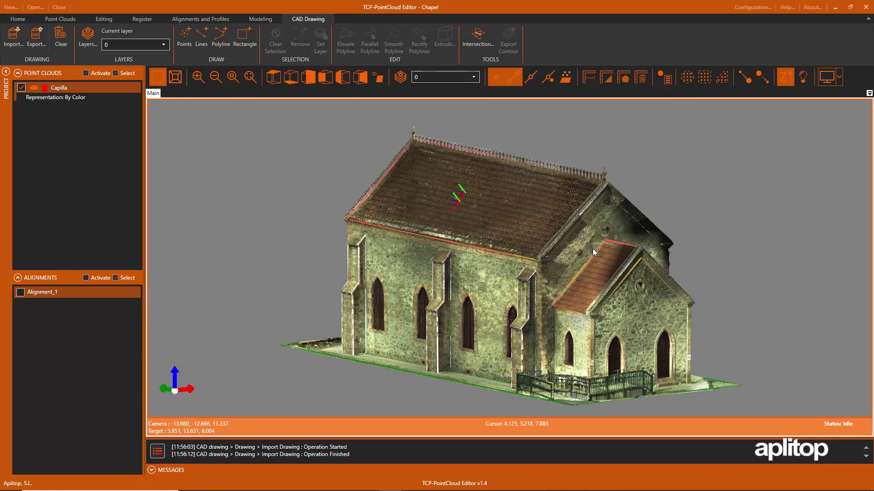
{"action": "scroll", "coordinate": [582, 283], "scroll_direction": "up", "scroll_amount": 3}
{"action": "scroll", "coordinate": [592, 334], "scroll_direction": "up", "scroll_amount": 2}
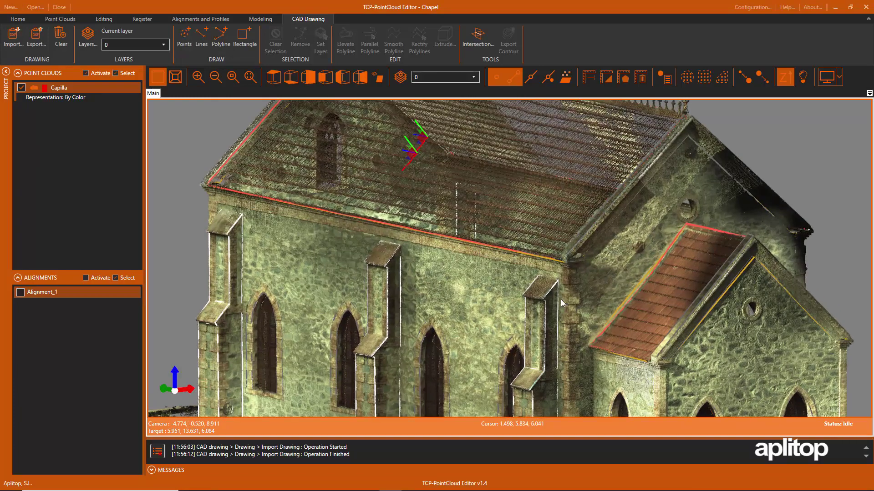
{"action": "middle_click_drag", "start_coordinate": [647, 227], "coordinate": [356, 232]}
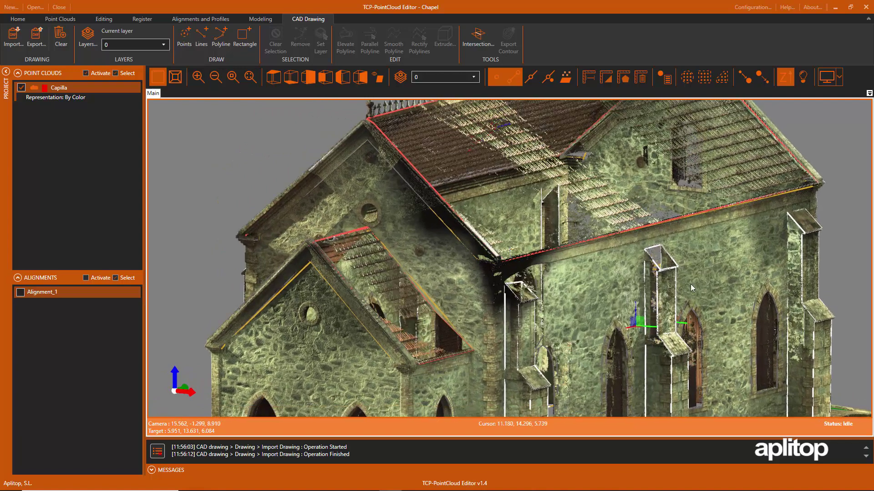
{"action": "middle_click_drag", "start_coordinate": [690, 284], "coordinate": [667, 263]}
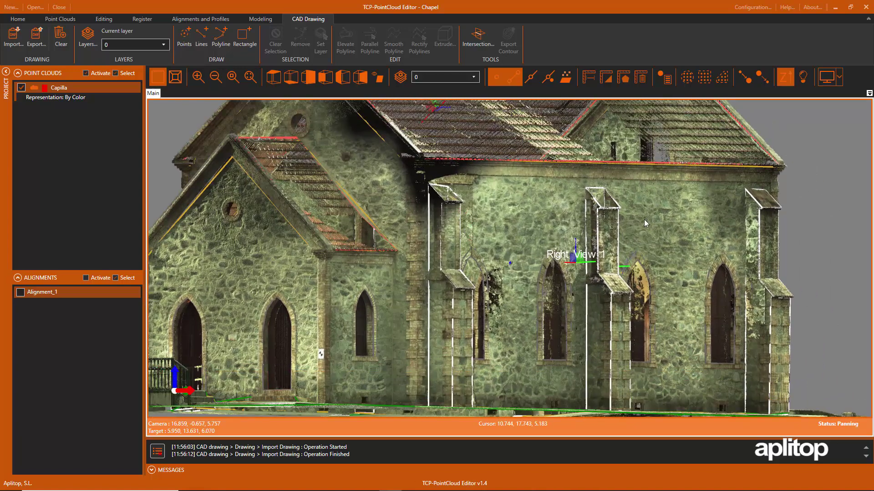
{"action": "middle_click_drag", "start_coordinate": [718, 286], "coordinate": [567, 247]}
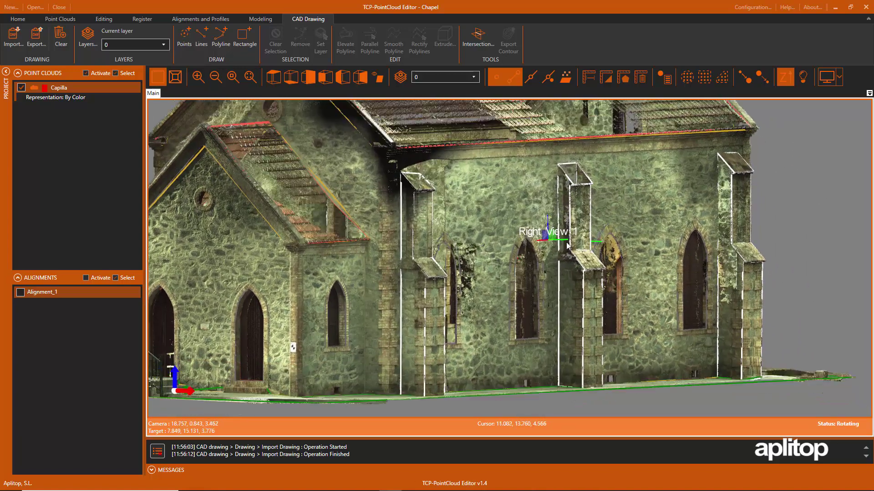
{"action": "mouse_move", "coordinate": [449, 242]}
{"action": "middle_mouse_down"}
{"action": "mouse_move", "coordinate": [743, 241]}
{"action": "mouse_move", "coordinate": [772, 228]}
{"action": "middle_mouse_up"}
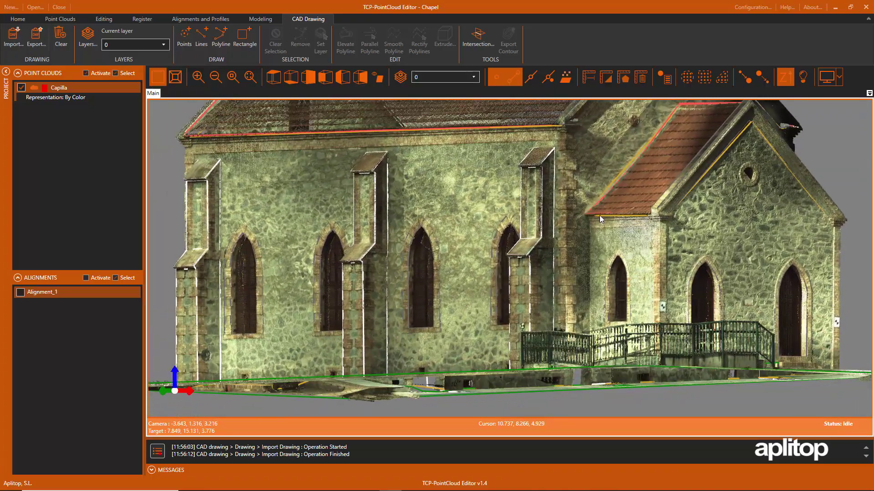
{"action": "mouse_move", "coordinate": [600, 215]}
{"action": "middle_mouse_down"}
{"action": "mouse_move", "coordinate": [597, 230]}
{"action": "mouse_move", "coordinate": [647, 214]}
{"action": "middle_mouse_up"}
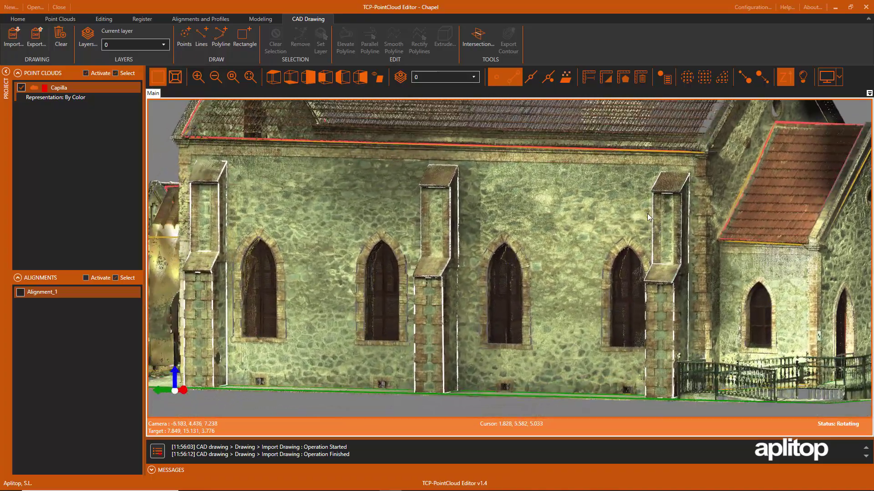
{"action": "middle_click_drag", "start_coordinate": [552, 213], "coordinate": [388, 211], "text": "shift"}
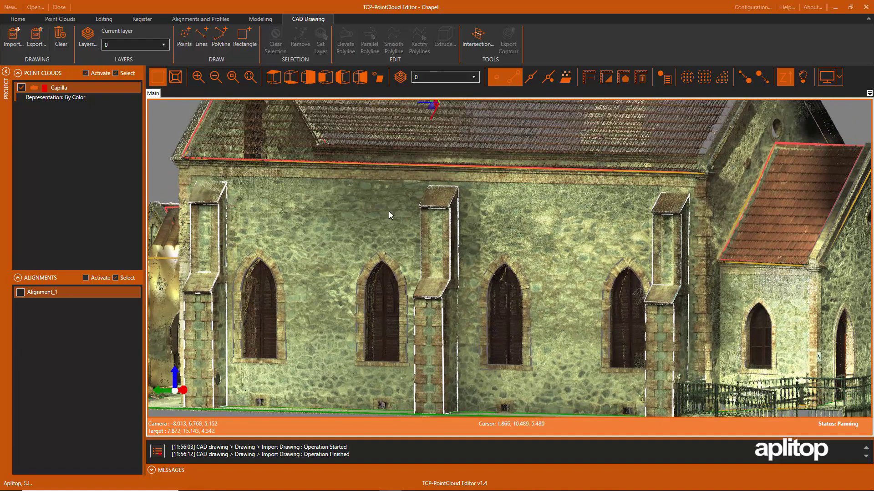
- Hide the Capilla point cloud and orbit the chapel wireframe to oblique views
{"action": "left_click", "coordinate": [21, 87]}
{"action": "scroll", "coordinate": [590, 210], "scroll_direction": "down", "scroll_amount": 3}
{"action": "scroll", "coordinate": [673, 213], "scroll_direction": "down", "scroll_amount": 2}
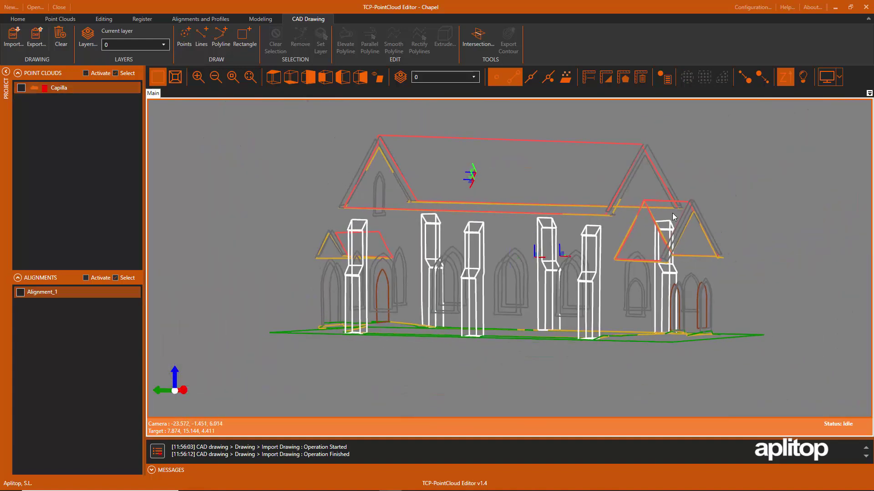
{"action": "mouse_move", "coordinate": [672, 213]}
{"action": "middle_mouse_down"}
{"action": "mouse_move", "coordinate": [437, 240]}
{"action": "mouse_move", "coordinate": [329, 228]}
{"action": "mouse_move", "coordinate": [605, 258]}
{"action": "mouse_move", "coordinate": [597, 283]}
{"action": "mouse_move", "coordinate": [583, 278]}
{"action": "mouse_move", "coordinate": [585, 267]}
{"action": "mouse_move", "coordinate": [805, 277]}
{"action": "middle_mouse_up"}
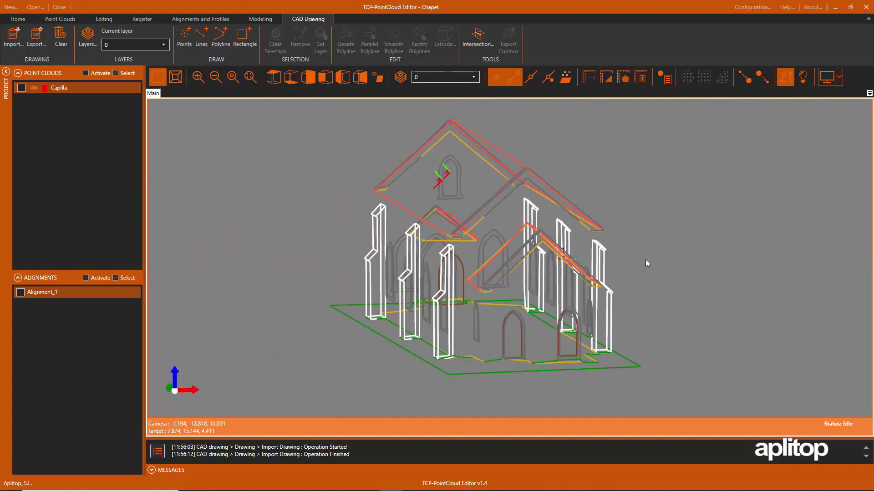
{"action": "middle_click_drag", "start_coordinate": [645, 259], "coordinate": [764, 277]}
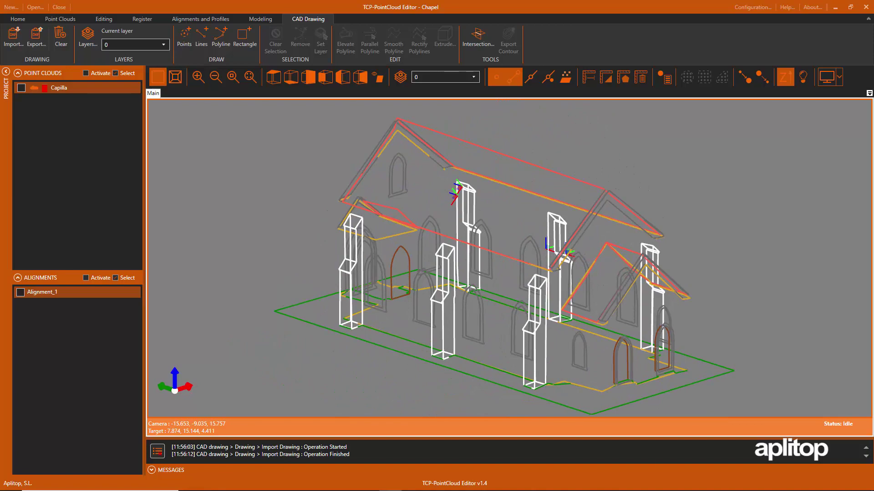